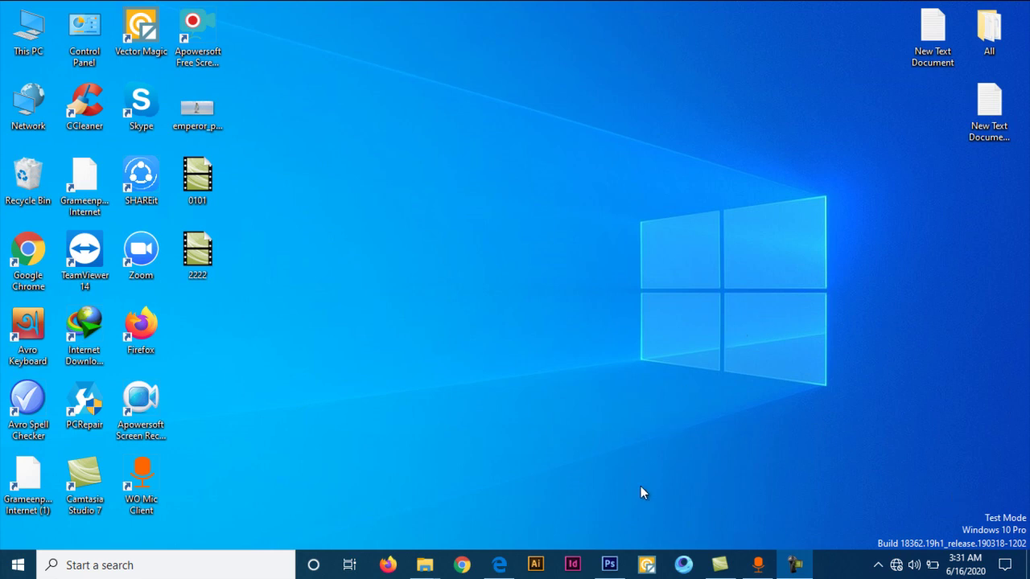
Restore the Photoshop window showing the blank Untitled-1 document
click(609, 564)
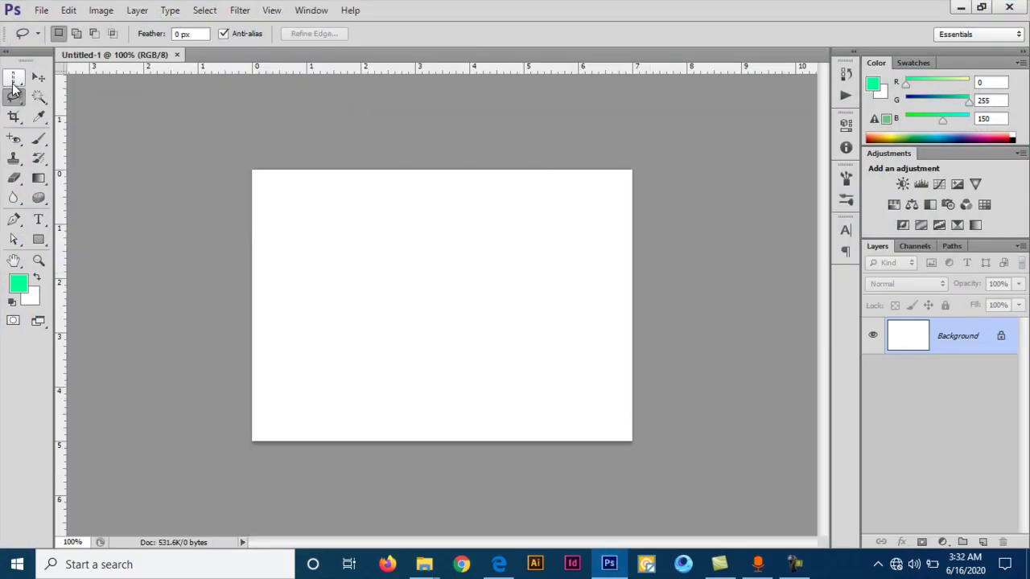
Review the marquee tool variants and keep the Rectangular Marquee Tool active
click(13, 78)
right_click(13, 84)
click(56, 77)
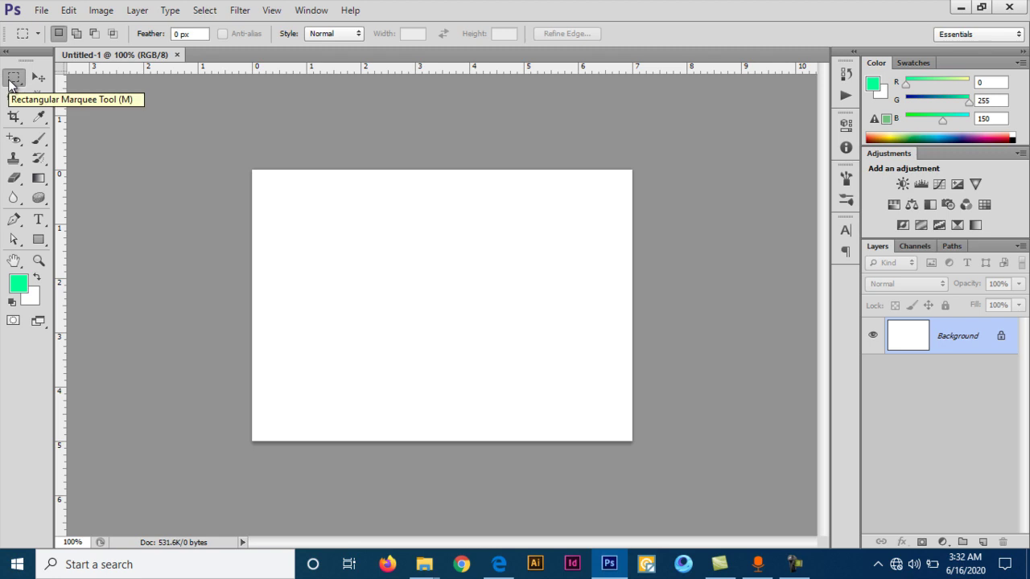
right_click(10, 80)
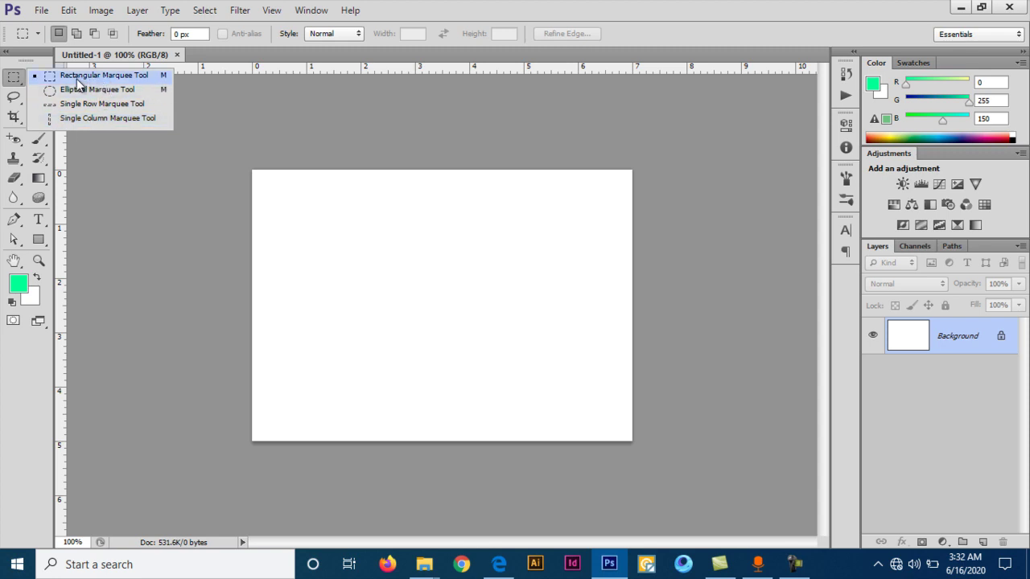
click(80, 82)
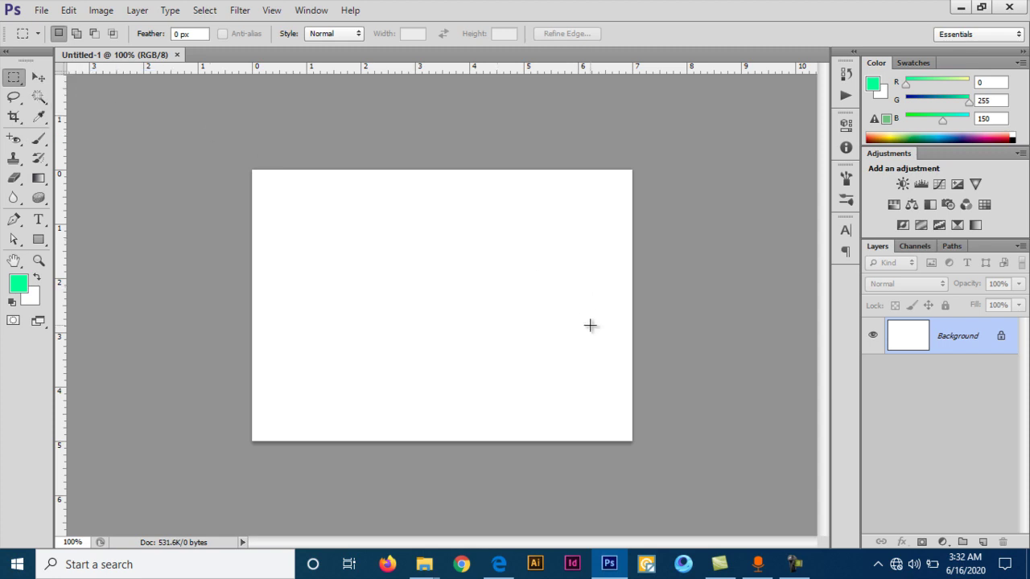
Zoom in and try several rectangles, ending with a wide strip about 5.4 × 1.3 inches near the top
drag(459, 402, 491, 385)
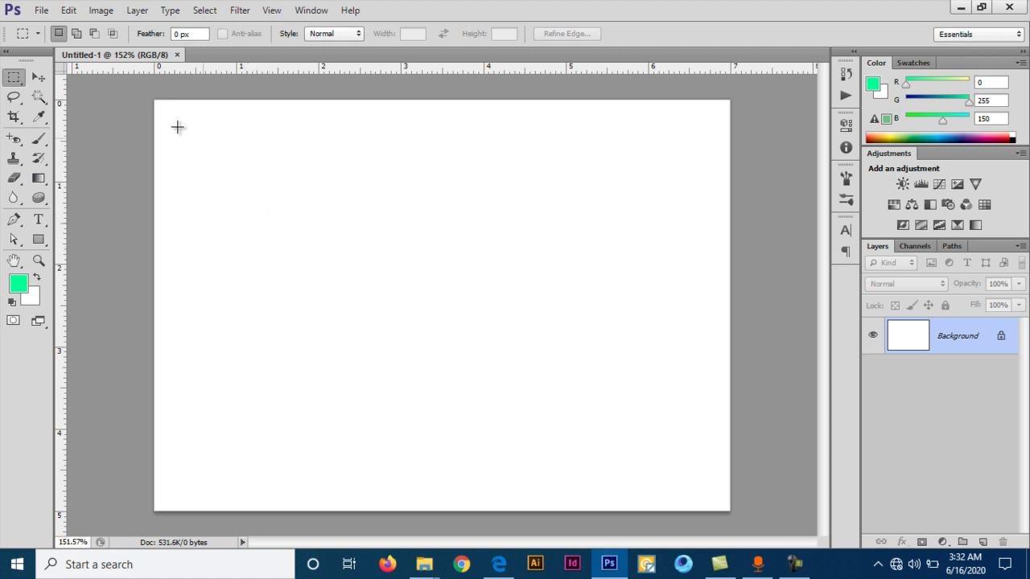
drag(246, 159, 520, 408)
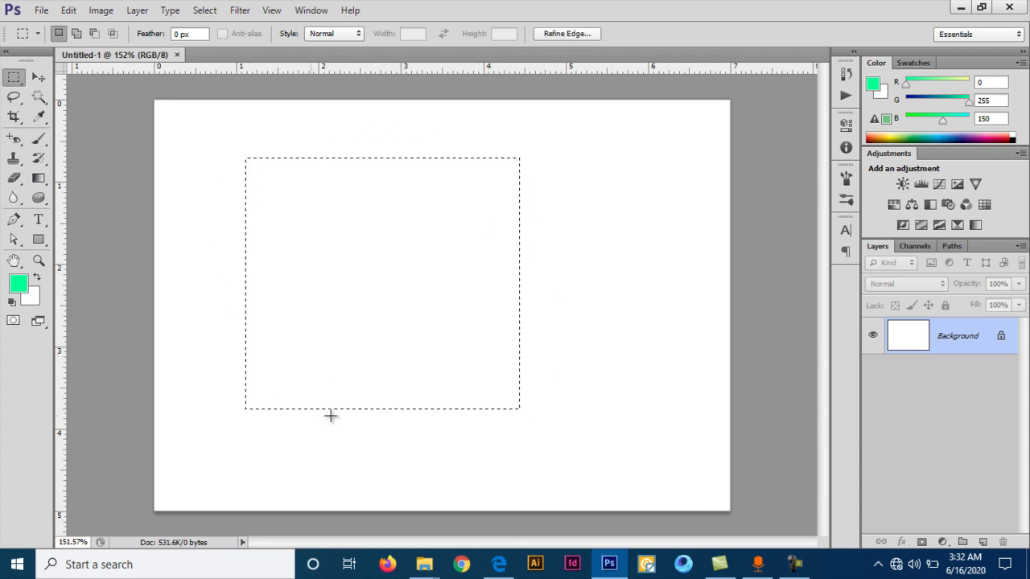
click(549, 180)
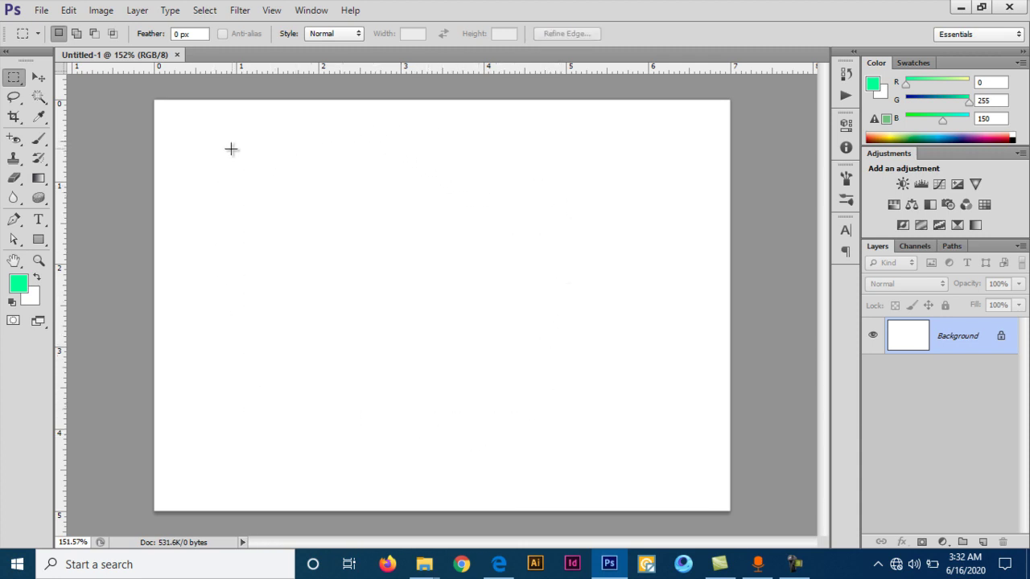
drag(212, 153, 391, 300)
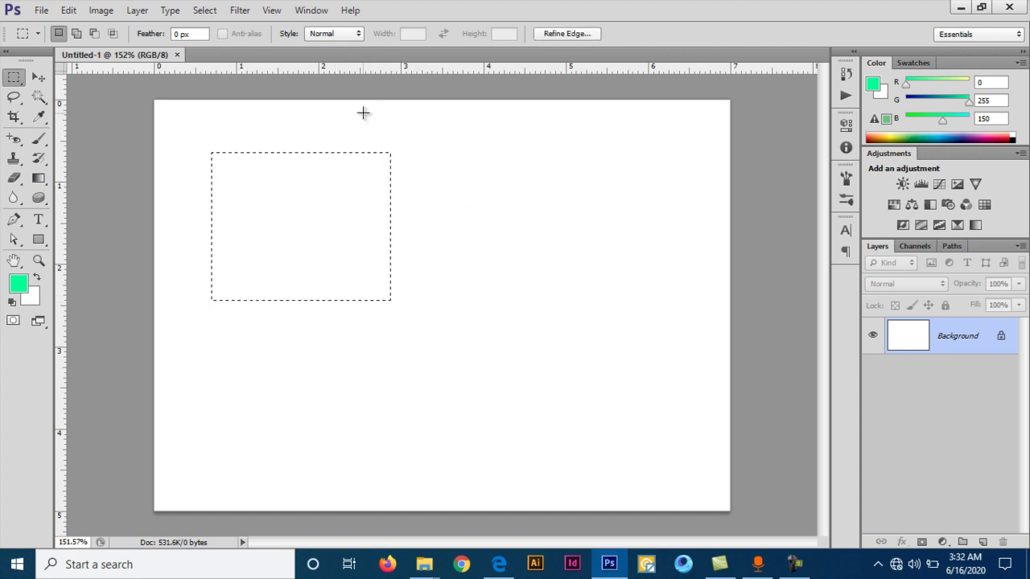
drag(439, 194, 496, 254)
click(286, 227)
drag(225, 154, 677, 249)
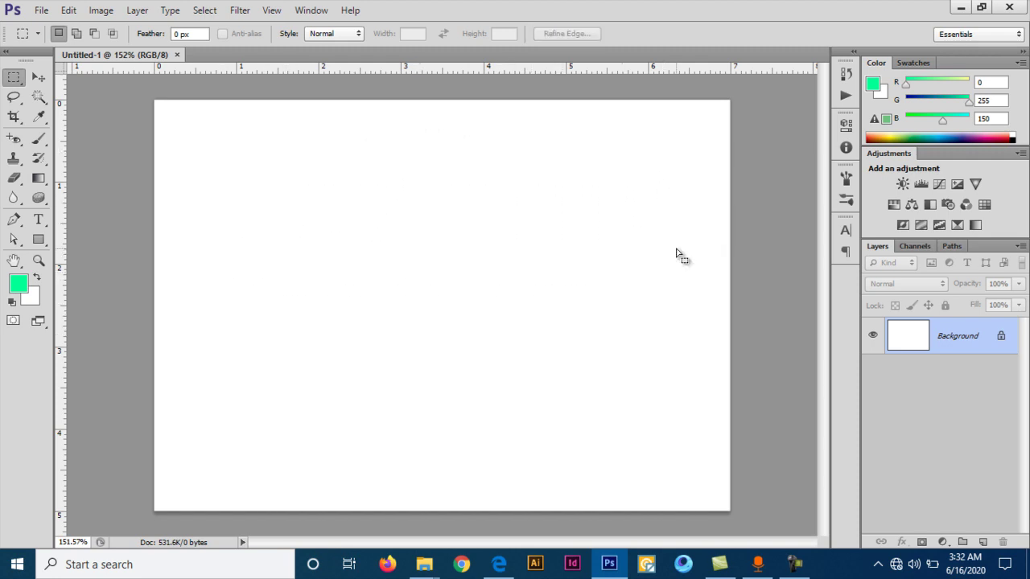
click(393, 288)
drag(207, 156, 655, 259)
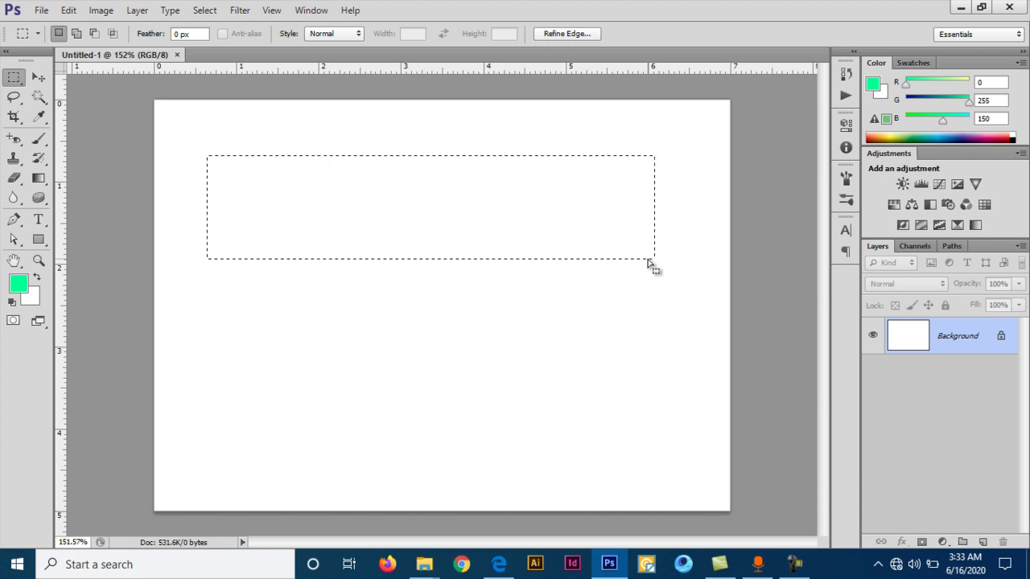
Deselect the strip and draw a taller rectangle in the canvas's upper-left
click(205, 11)
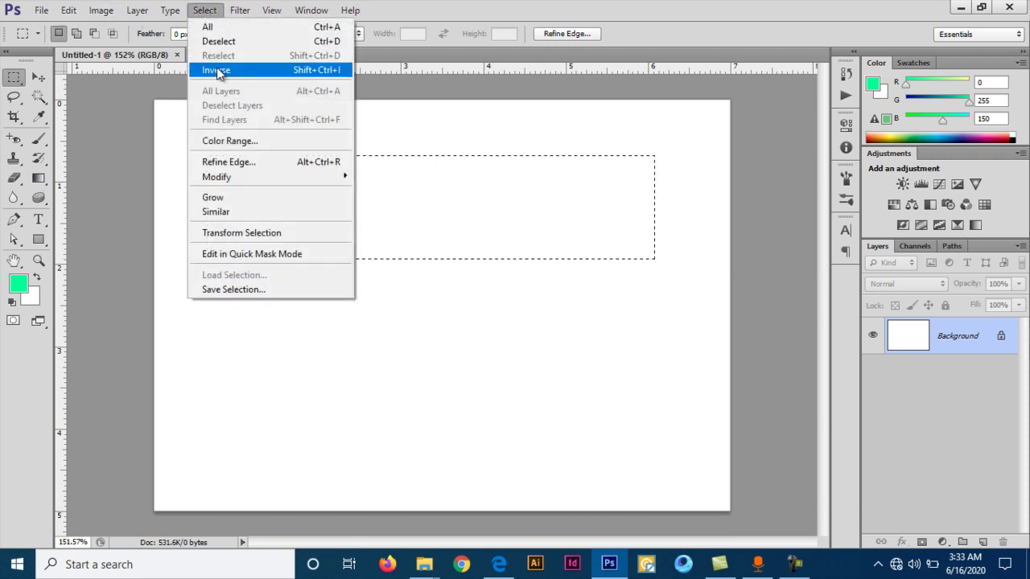
click(295, 46)
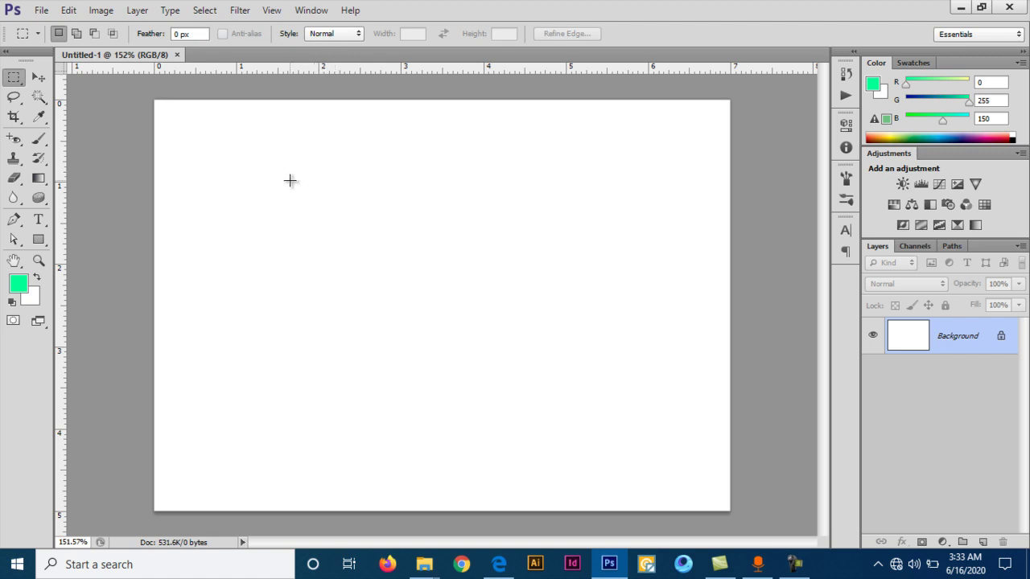
drag(198, 152, 427, 359)
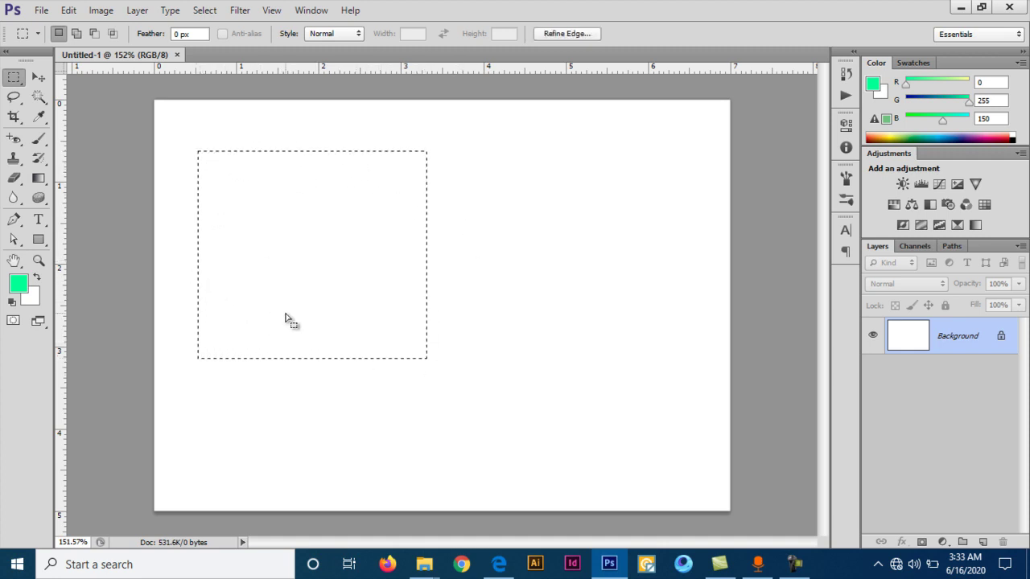
Set the foreground to blue 0018ff, fill the rectangle with it, and zoom in on its edge
click(18, 290)
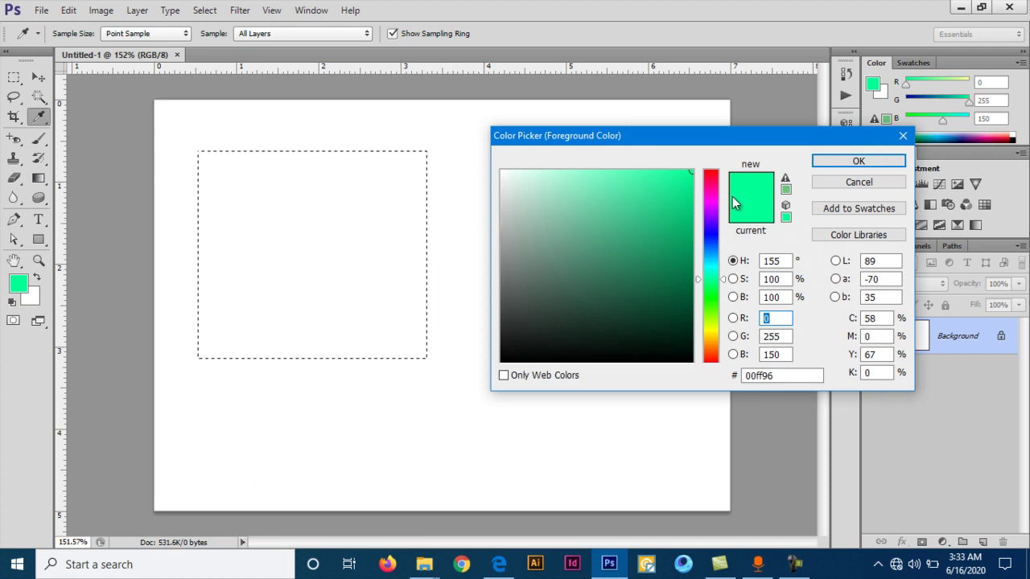
drag(711, 228, 711, 237)
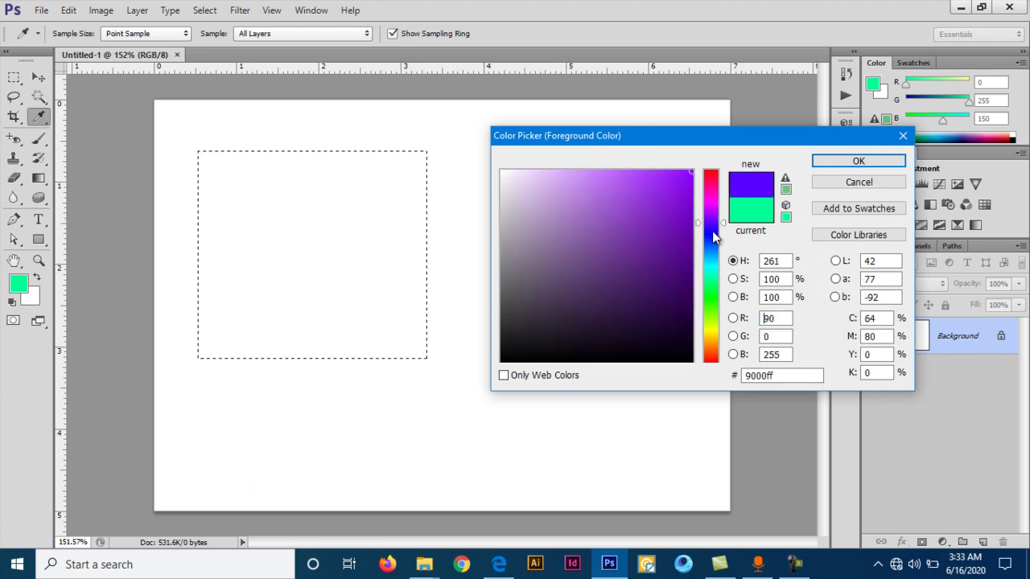
click(829, 162)
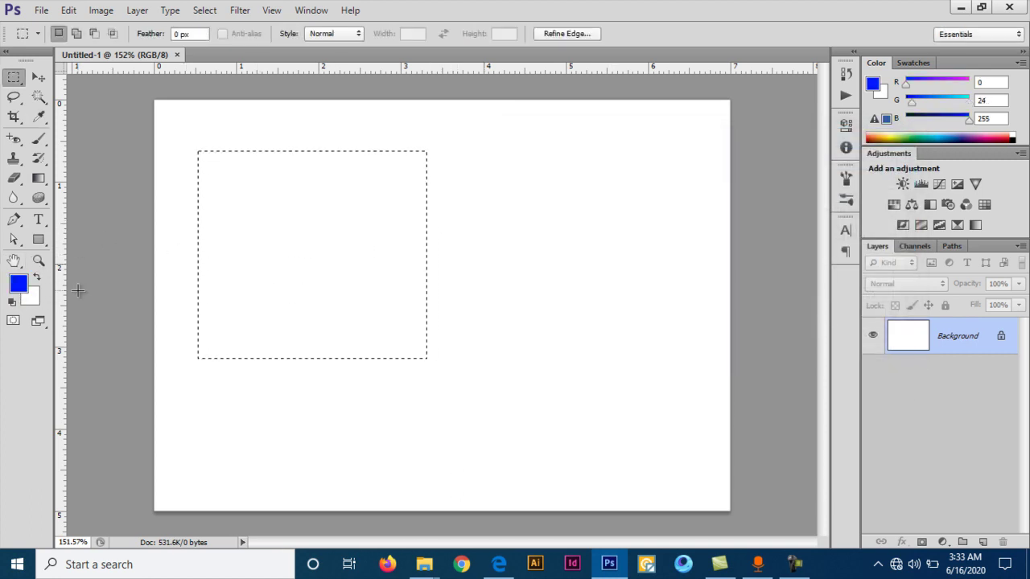
key(alt+BackSpace)
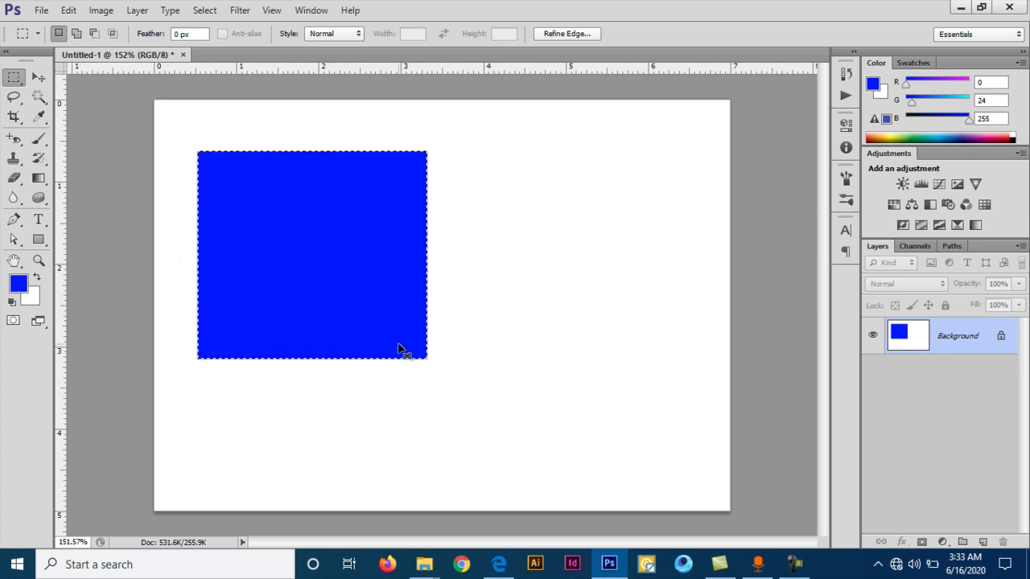
mouse_move(386, 340)
mouse_down()
mouse_move(609, 371)
mouse_move(651, 338)
mouse_up()
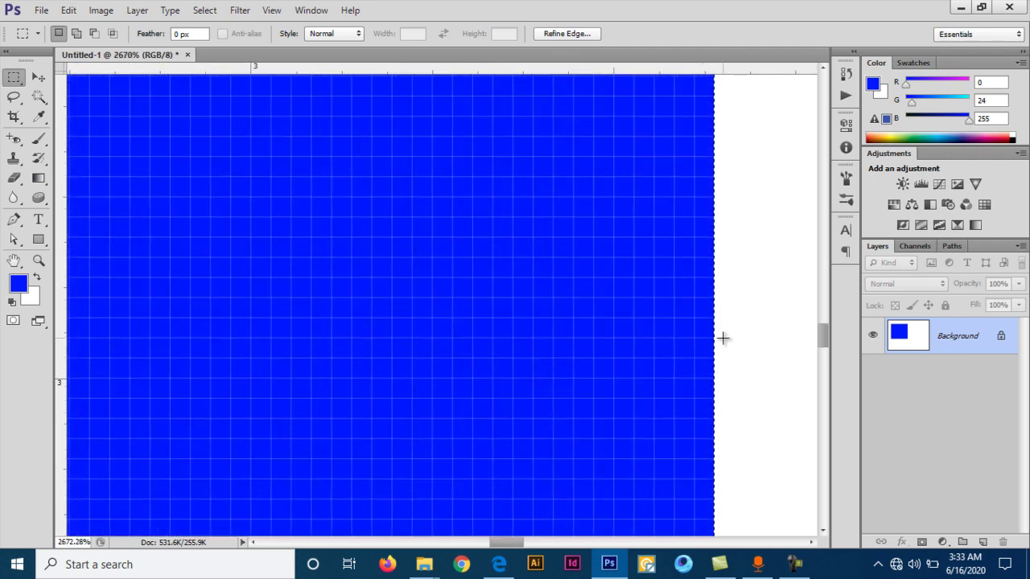
Zoom out to the whole document, deselect, and undo the blue fill
key(ctrl+0)
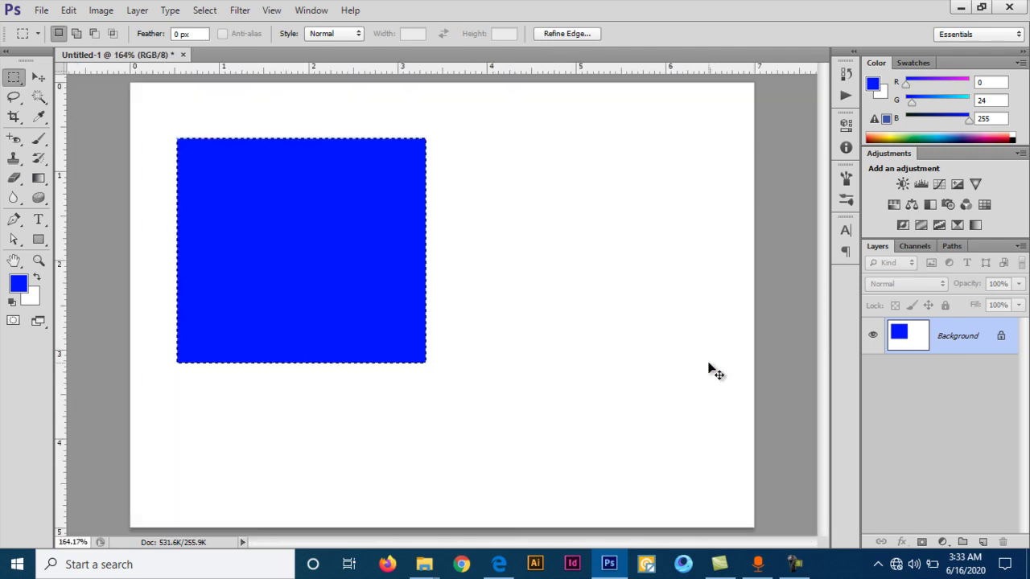
key(ctrl+d)
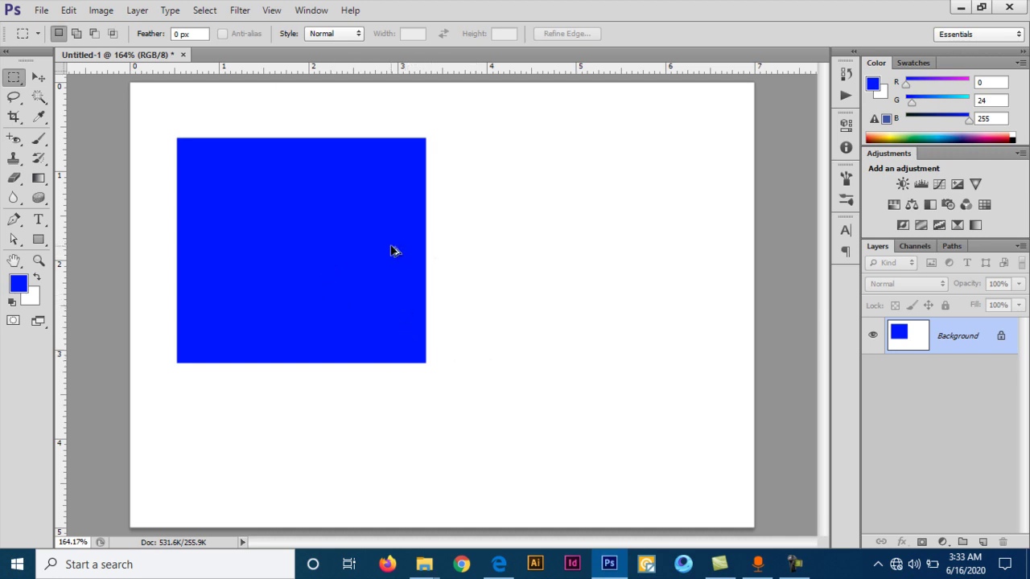
key(ctrl+shift+d)
key(Delete)
key(ctrl+d)
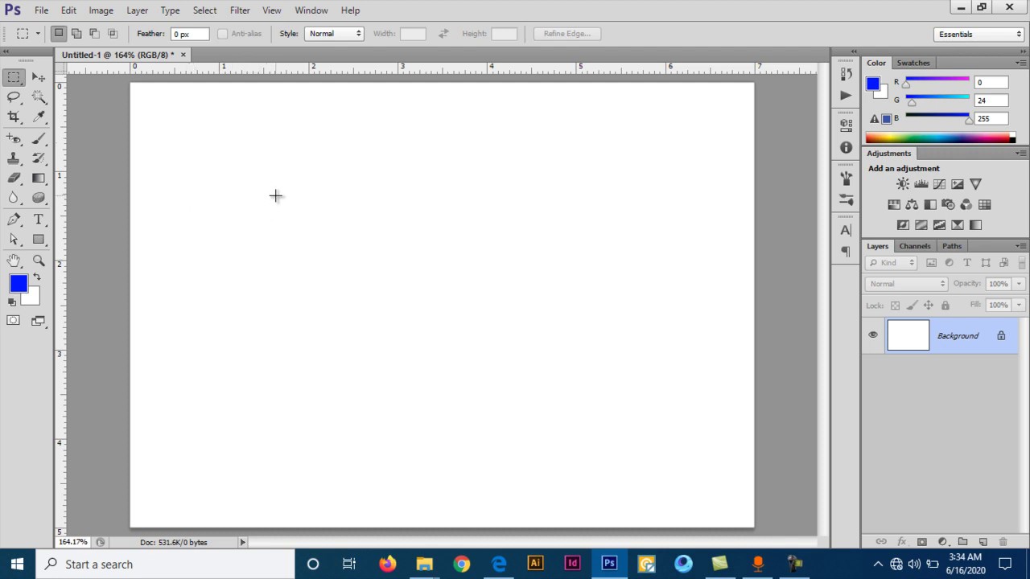
Draw a large test rectangle on the blank canvas and deselect it
mouse_move(223, 142)
mouse_down()
mouse_move(459, 378)
mouse_move(528, 407)
mouse_up()
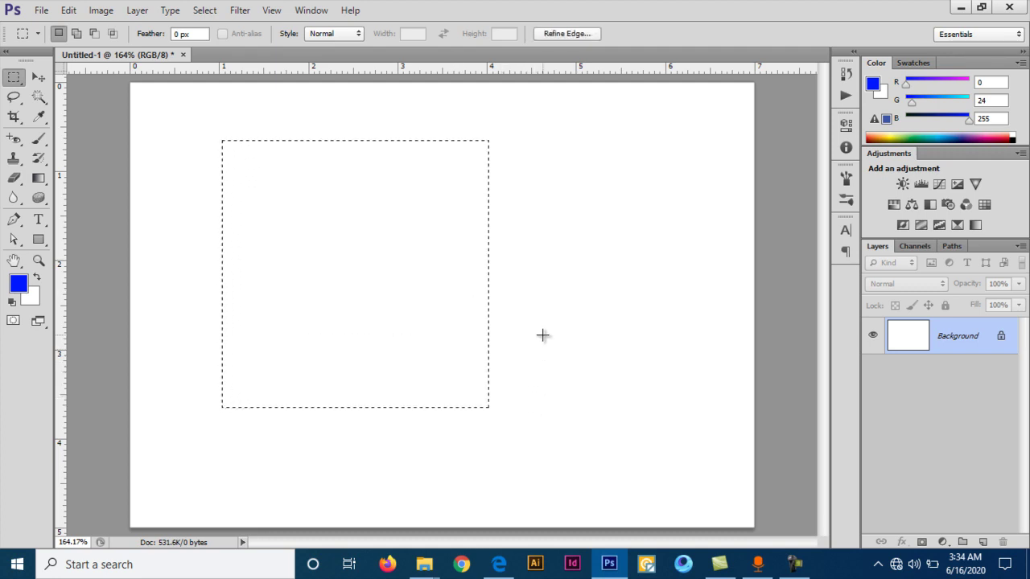
key(ctrl)
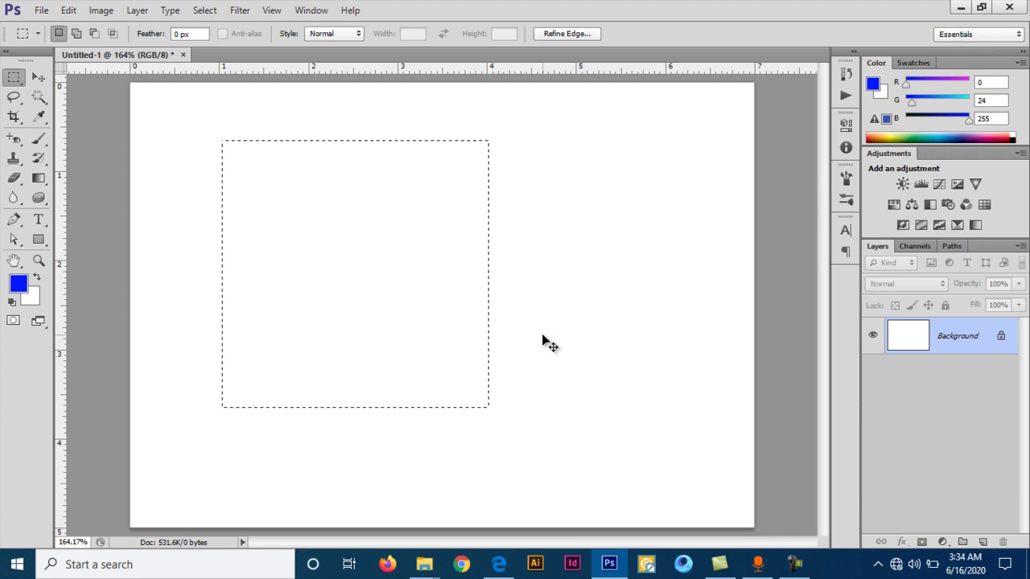
key(ctrl+d)
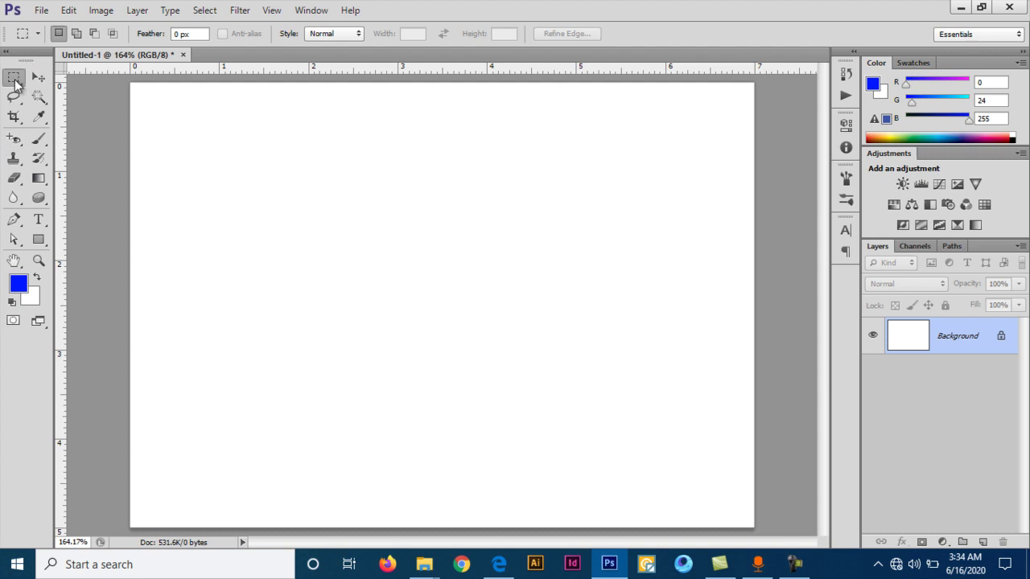
Switch to the Elliptical Marquee Tool and, after some trial circles, select a wide flat ellipse
right_click(15, 81)
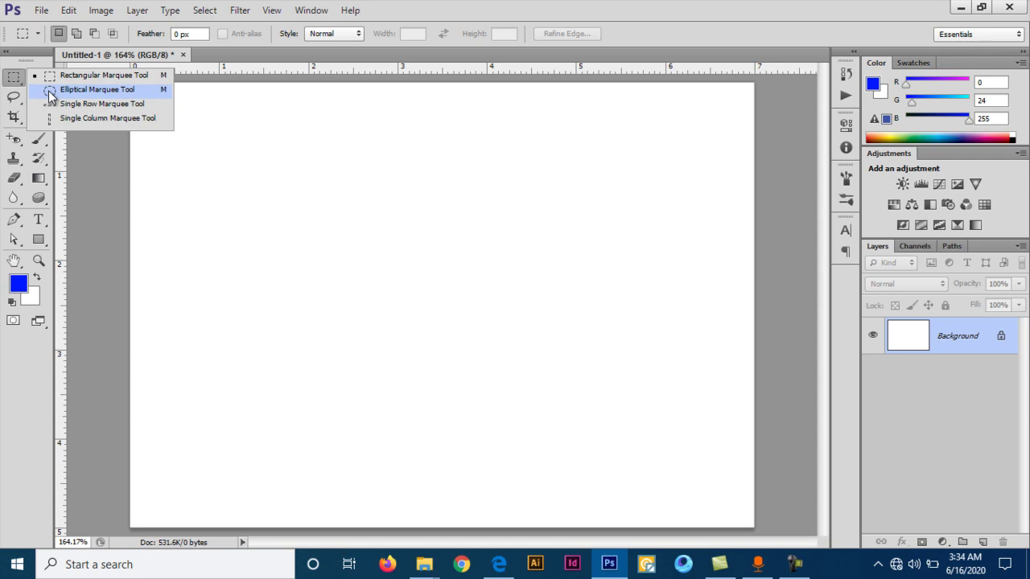
click(51, 91)
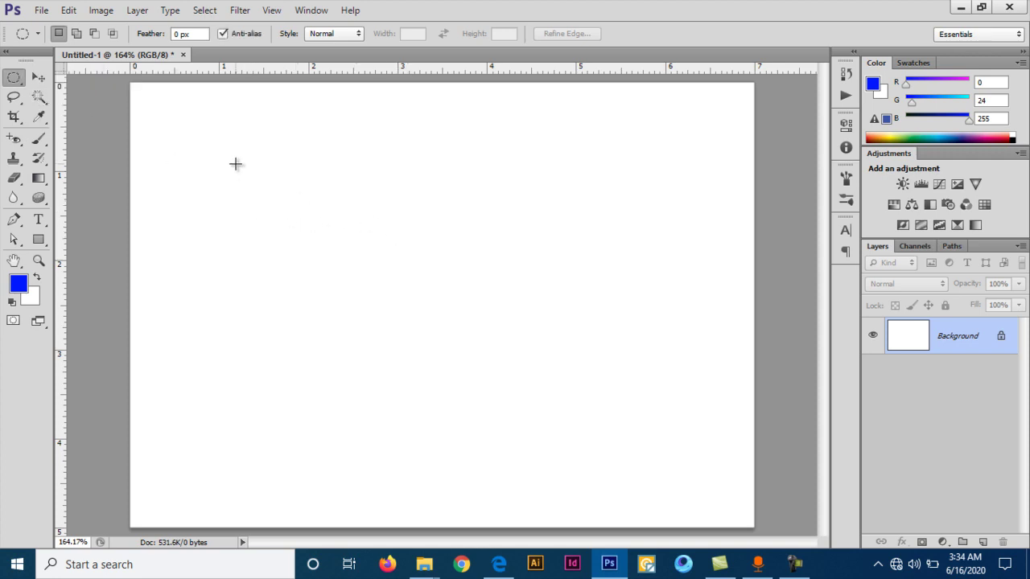
drag(235, 164, 403, 332)
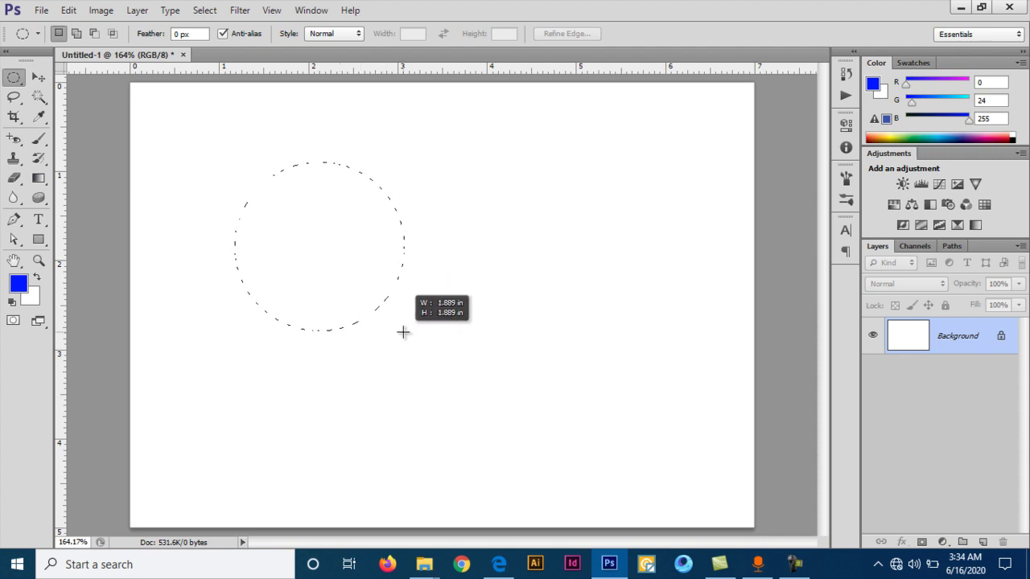
drag(403, 333, 406, 333)
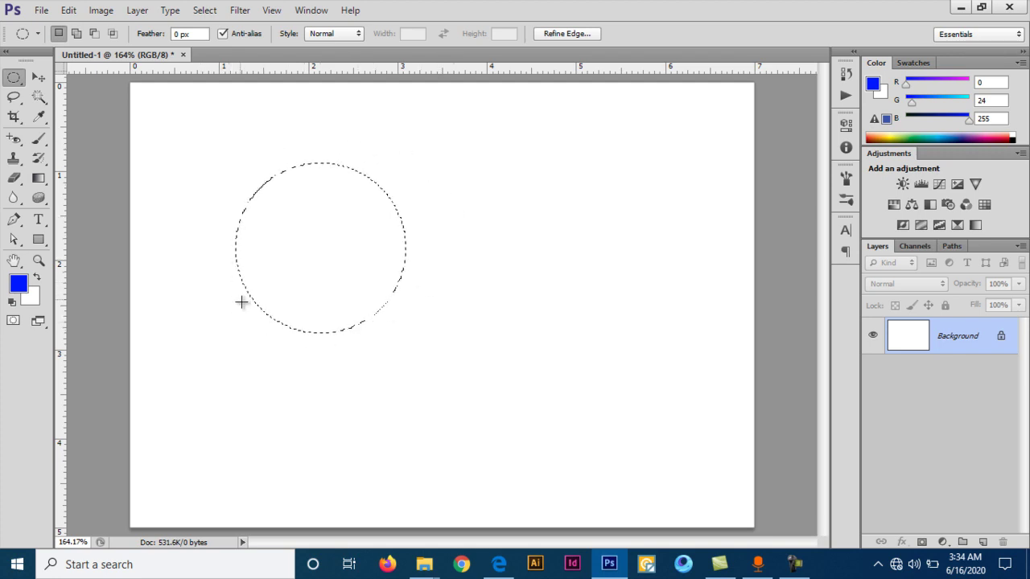
click(336, 167)
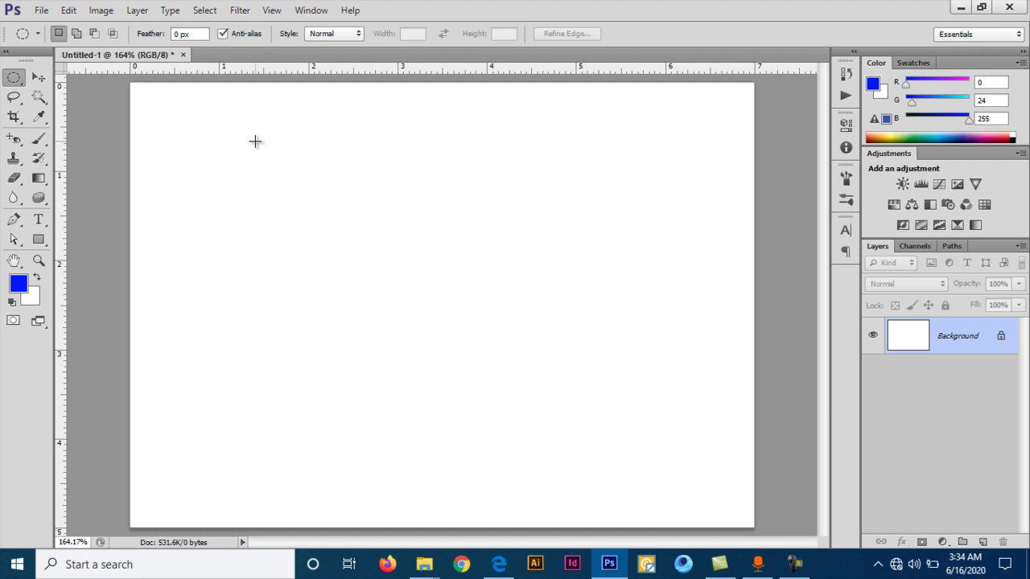
drag(232, 142, 395, 318)
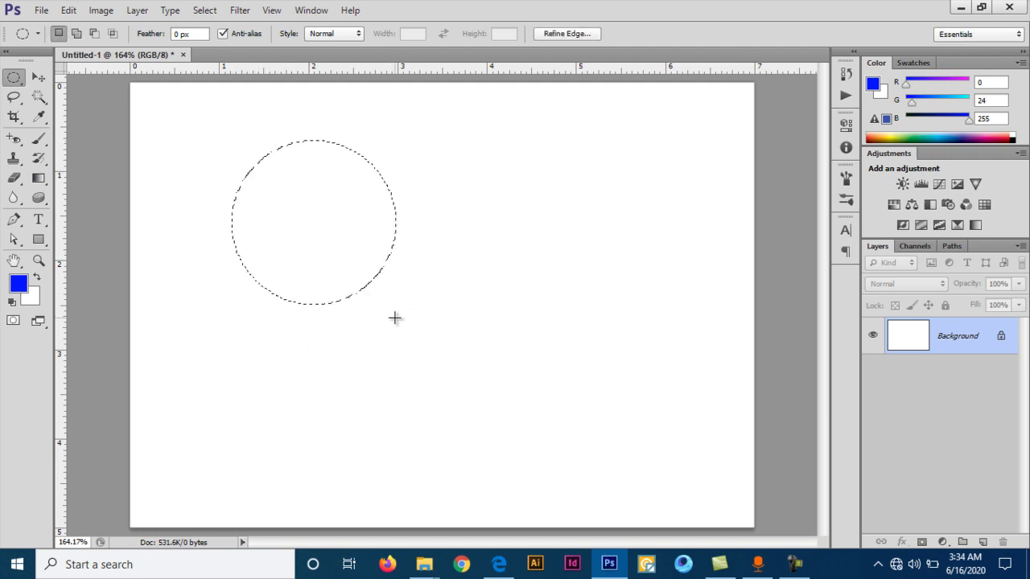
click(305, 262)
drag(258, 227, 509, 306)
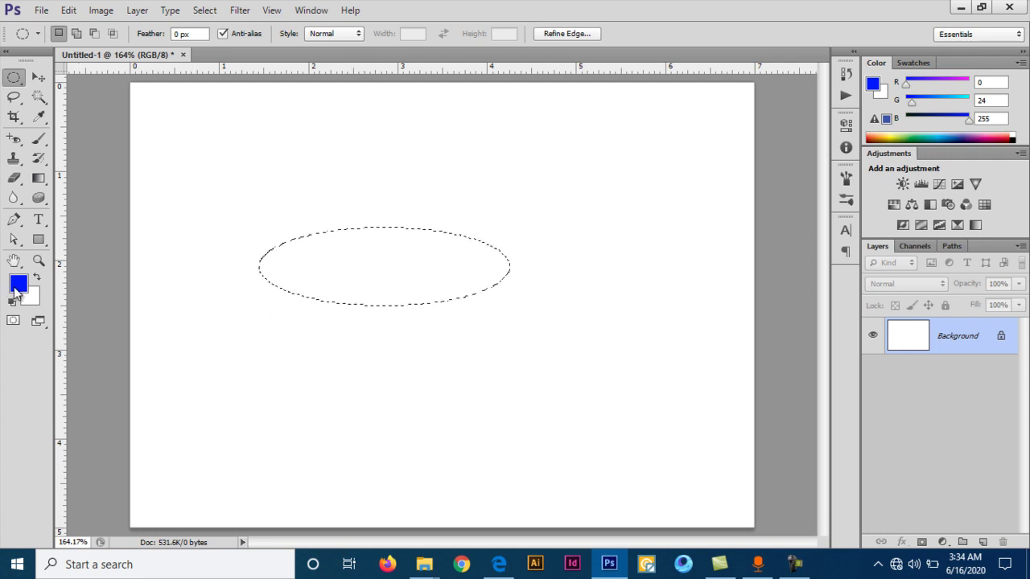
Set the foreground colour to bright green and fill the ellipse with it
click(16, 283)
drag(711, 254, 712, 303)
click(858, 161)
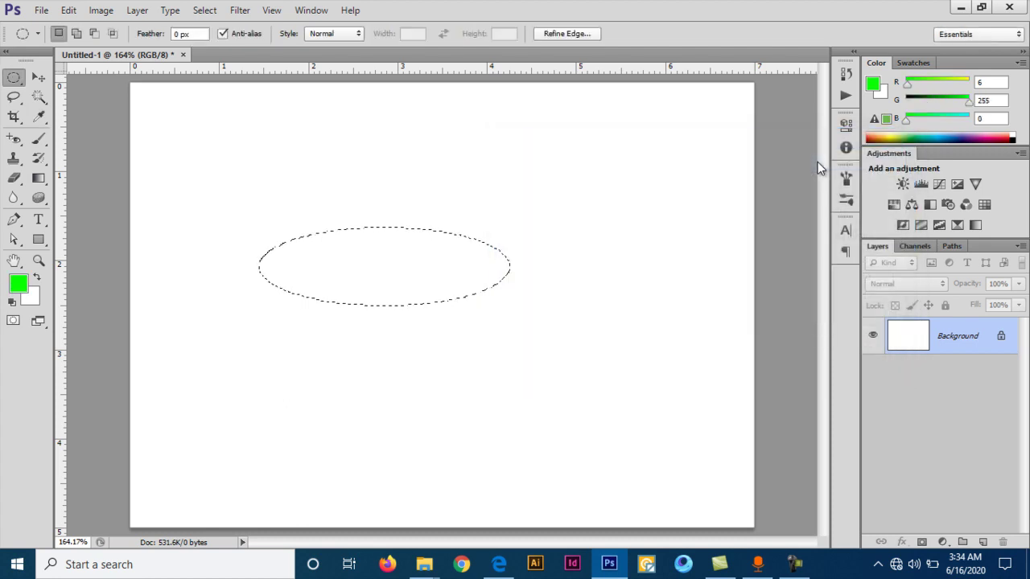
key(alt+BackSpace)
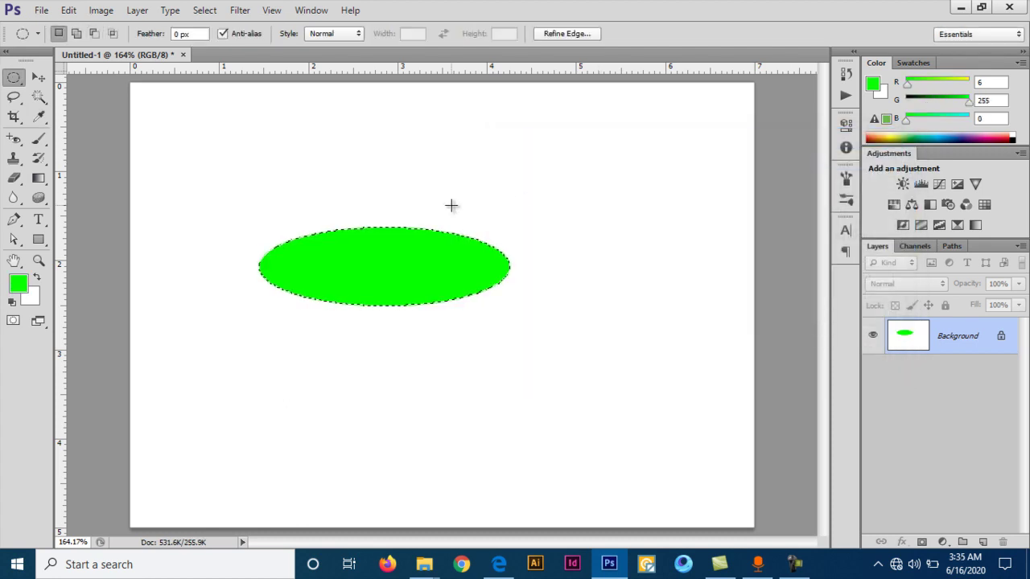
Zoom in on the green oval and deselect it
drag(367, 265, 395, 265)
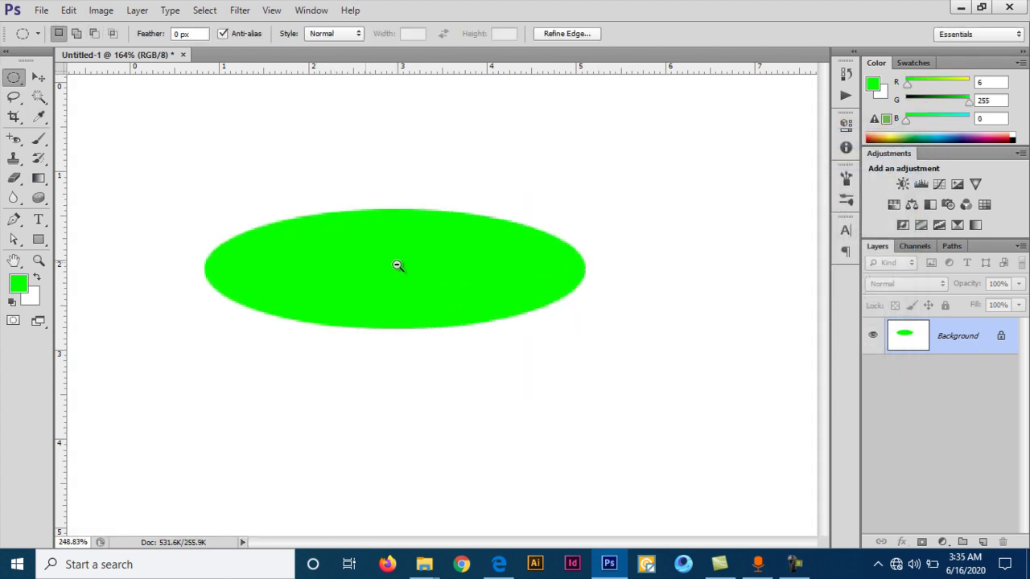
key(ctrl+d)
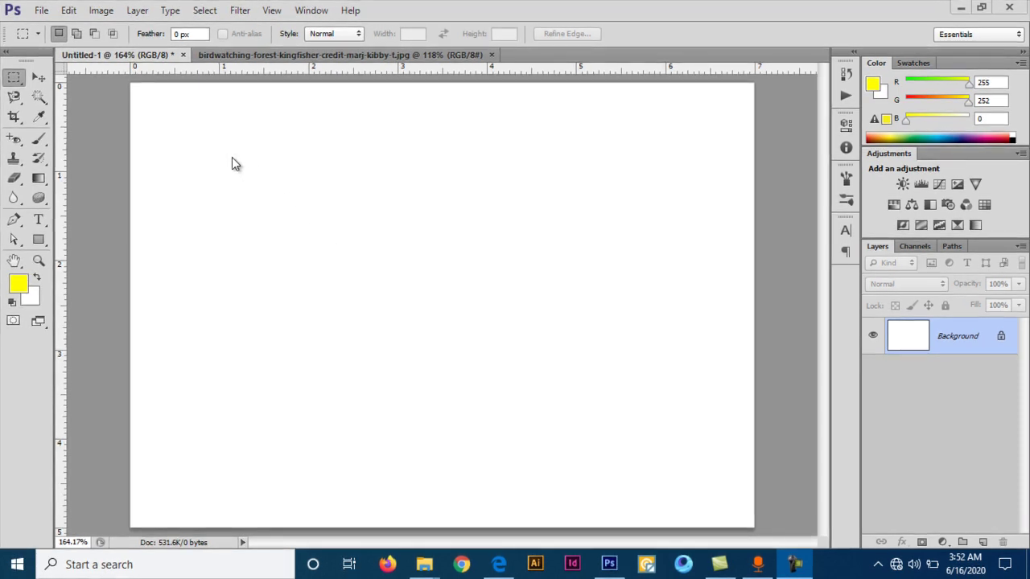
Try rectangles on both sides, ending with a tall one in the canvas's upper-left
drag(184, 125, 374, 410)
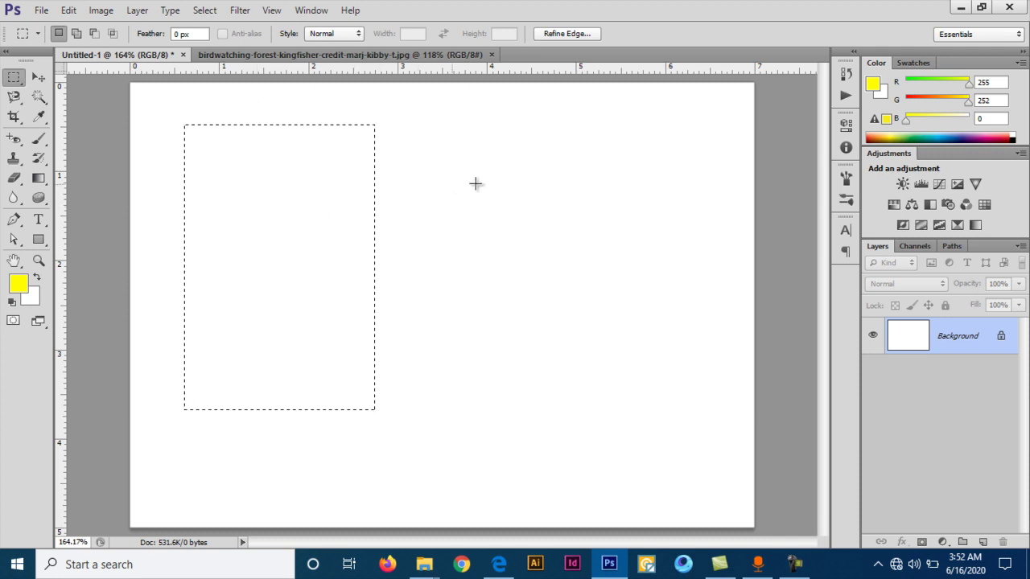
drag(447, 116, 659, 416)
drag(179, 173, 381, 420)
mouse_move(454, 184)
mouse_down()
mouse_move(507, 301)
mouse_move(584, 429)
mouse_up()
drag(177, 123, 340, 422)
Add a right block, joining bar and two legs, then subtract a strip from the top-left
click(78, 36)
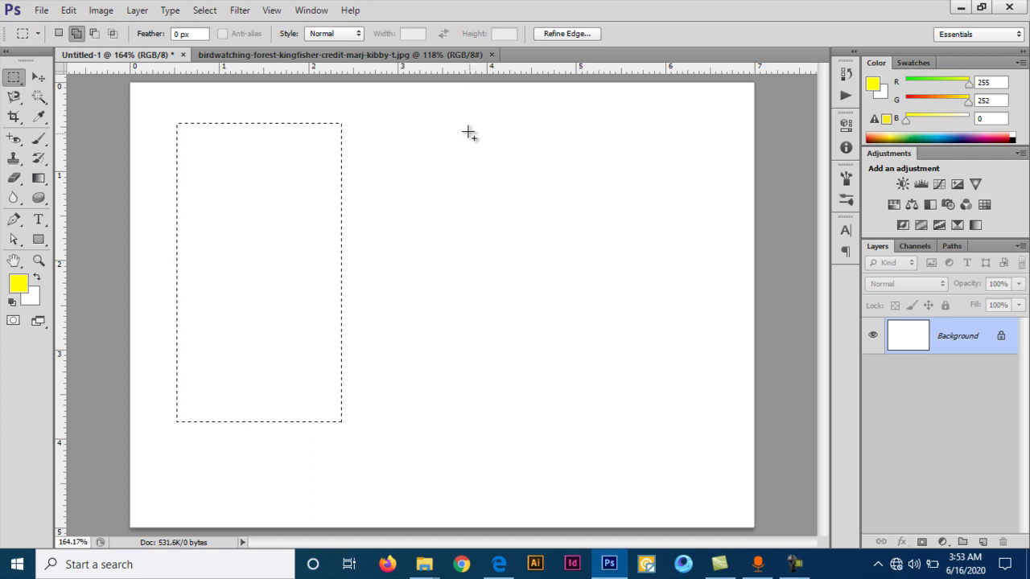
drag(467, 130, 626, 425)
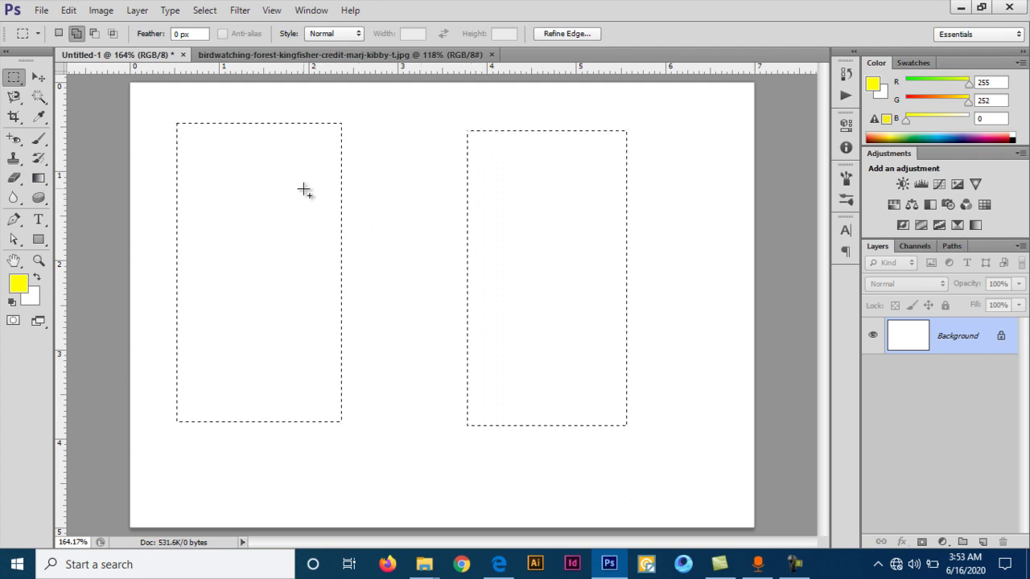
drag(304, 187, 503, 322)
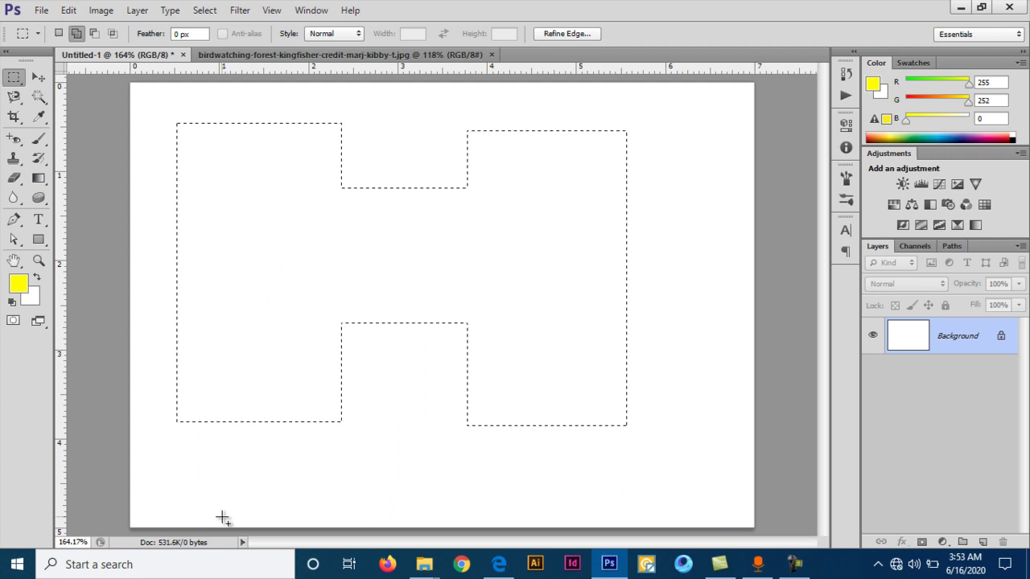
drag(223, 513, 292, 422)
mouse_move(518, 509)
mouse_down()
mouse_move(561, 409)
mouse_move(564, 425)
mouse_up()
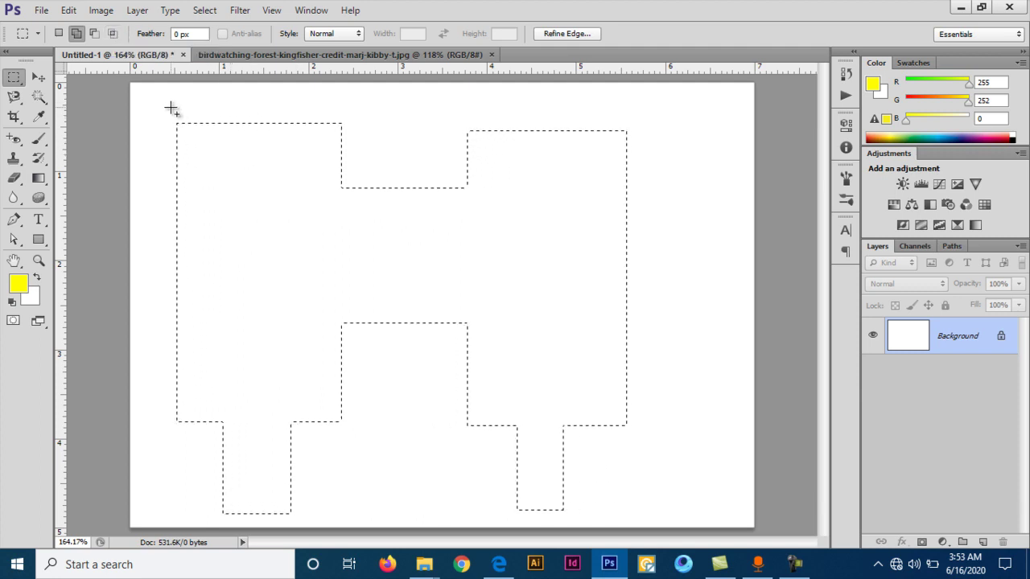
click(95, 33)
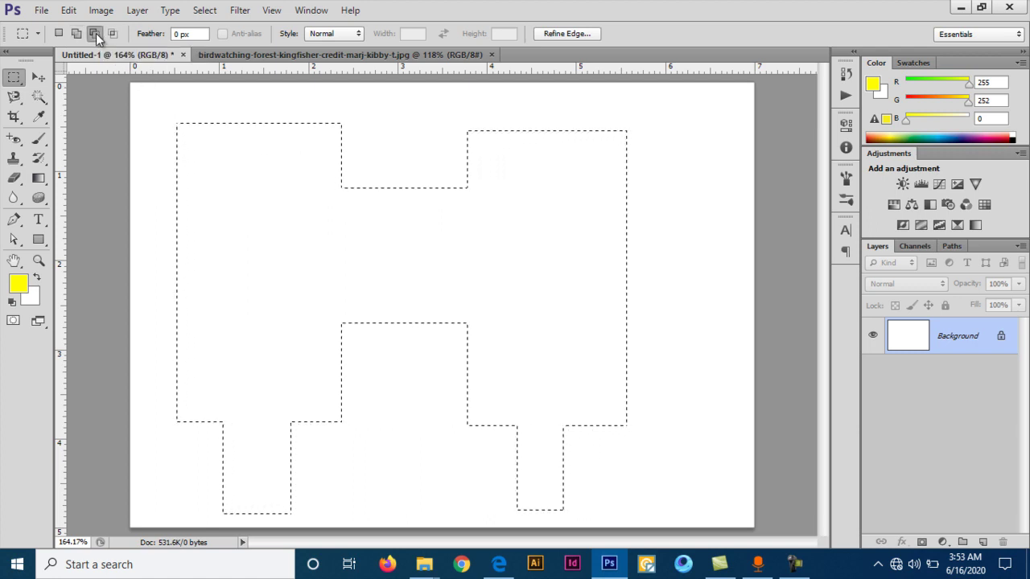
drag(145, 90, 395, 170)
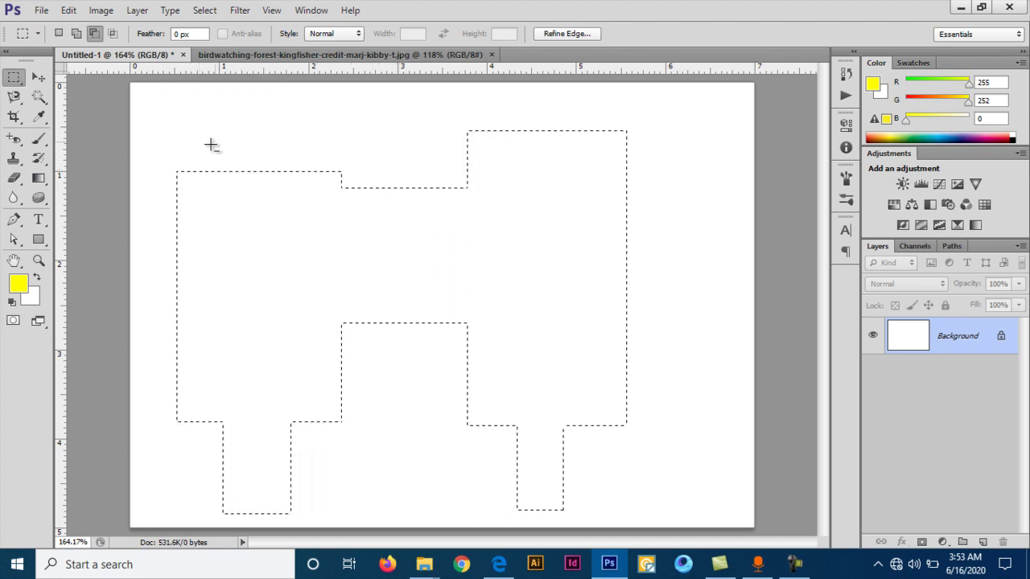
Subtract rectangles over the table-shaped selection until nothing is left, then dismiss the no-pixels warning
mouse_move(147, 137)
mouse_down()
mouse_move(247, 446)
mouse_move(317, 524)
mouse_up()
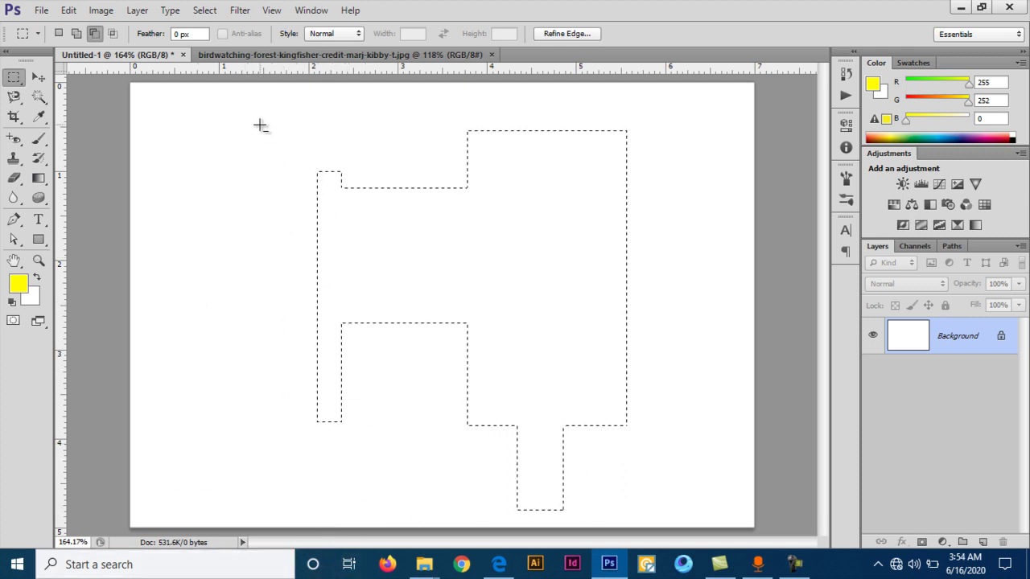
mouse_move(258, 124)
mouse_down()
mouse_move(363, 418)
mouse_move(402, 474)
mouse_up()
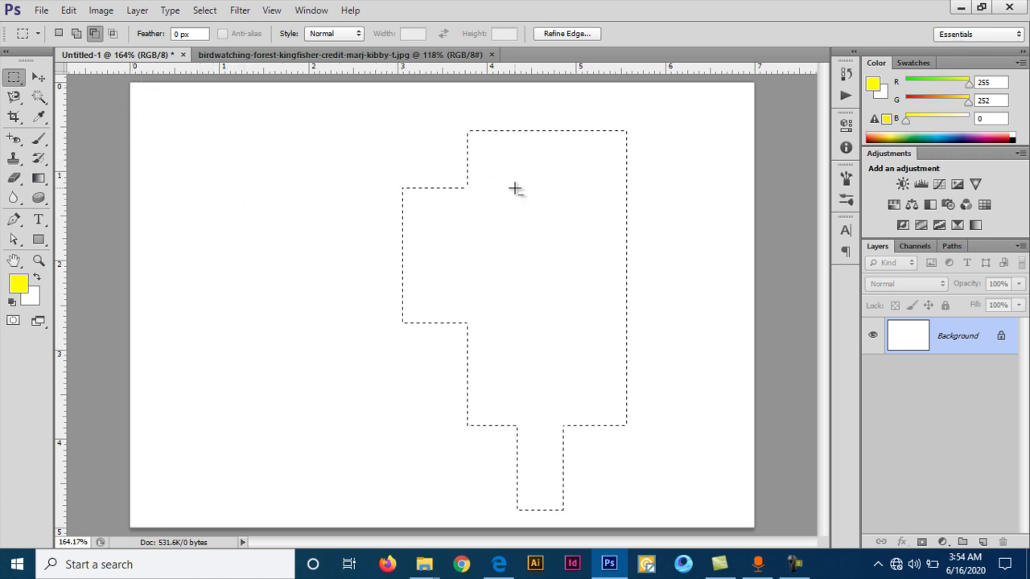
drag(387, 107, 665, 216)
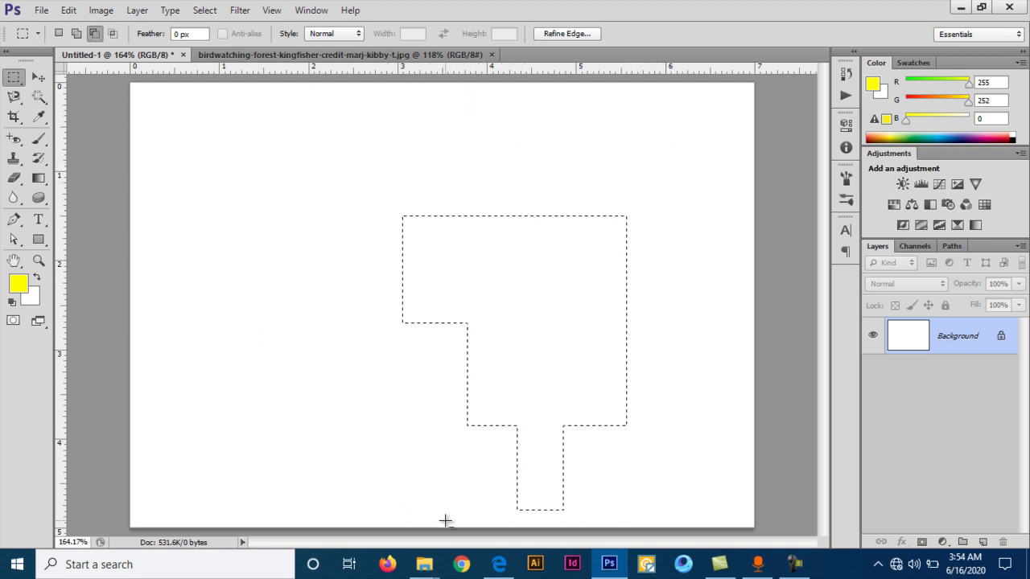
drag(483, 530, 655, 235)
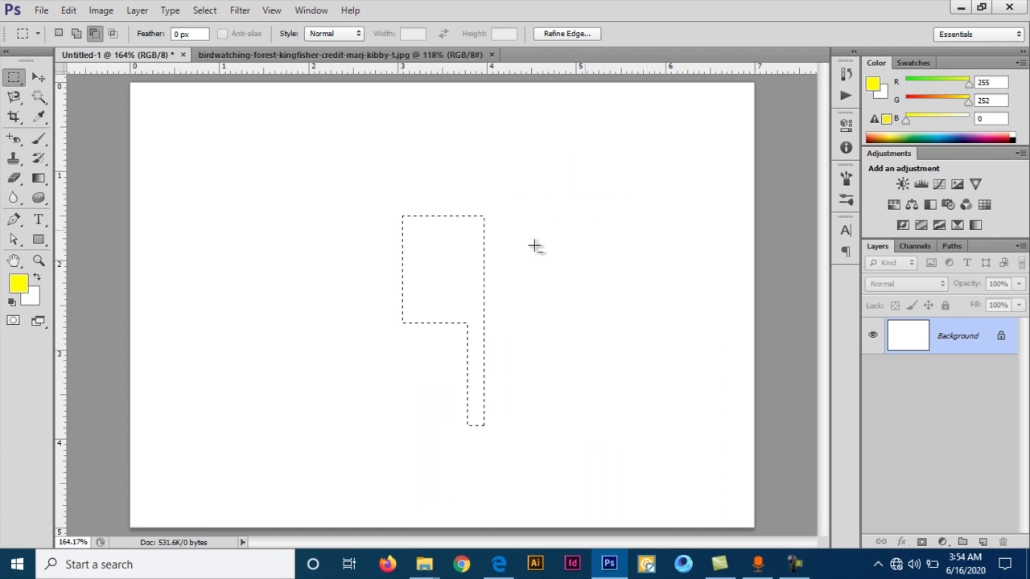
drag(333, 185, 553, 473)
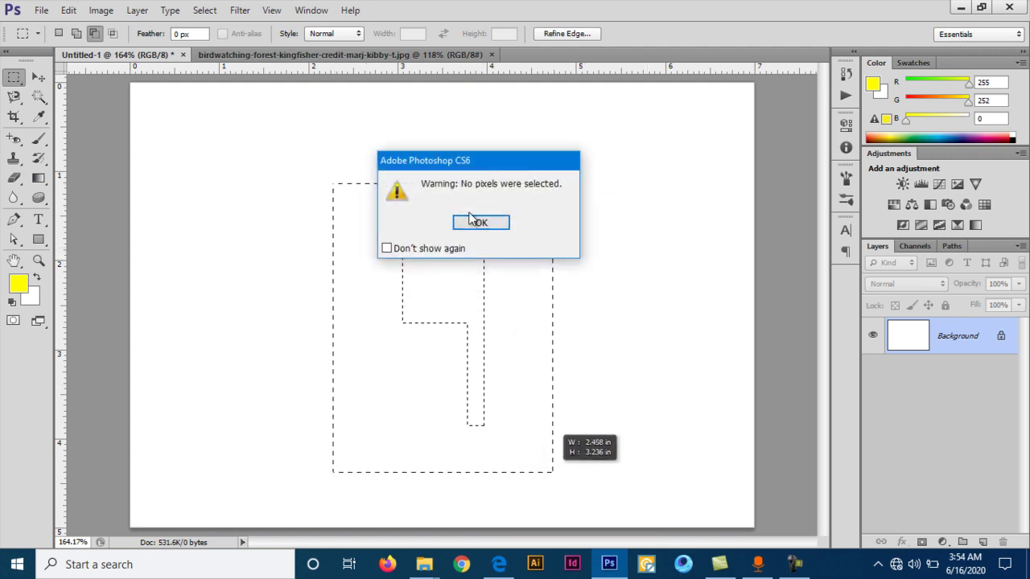
click(480, 223)
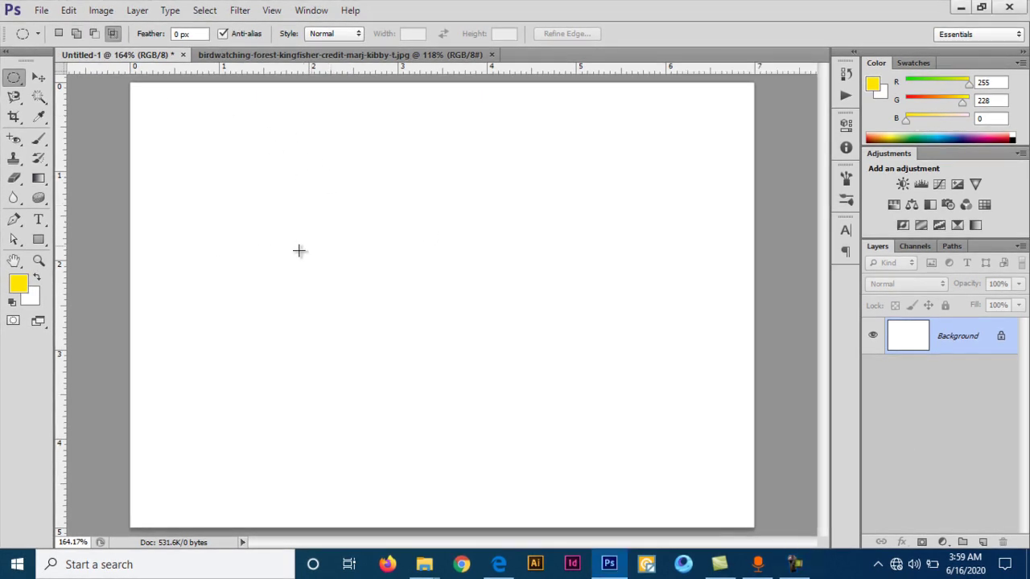
drag(259, 202, 628, 380)
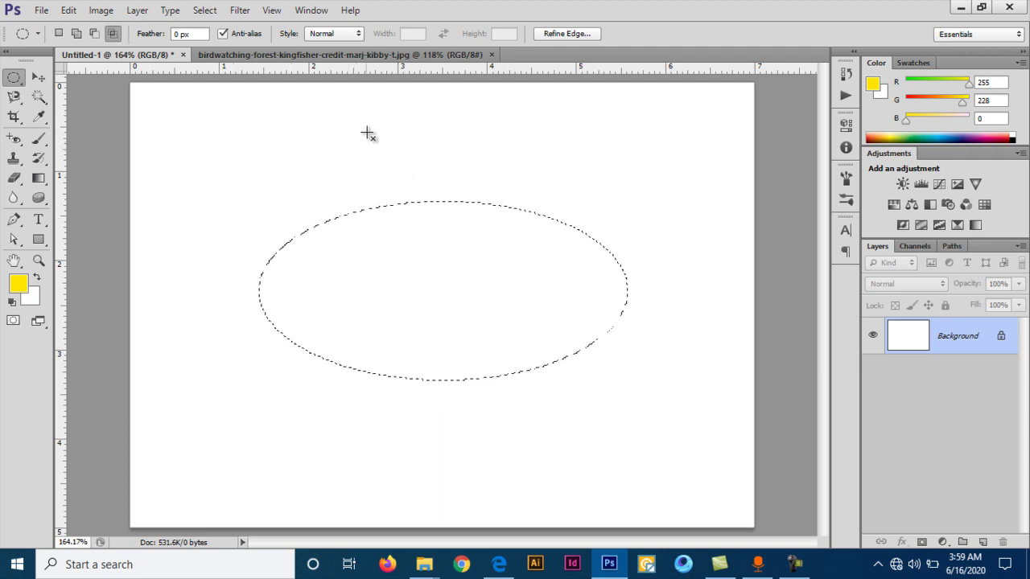
mouse_move(374, 119)
mouse_down()
mouse_move(463, 334)
mouse_move(541, 479)
mouse_up()
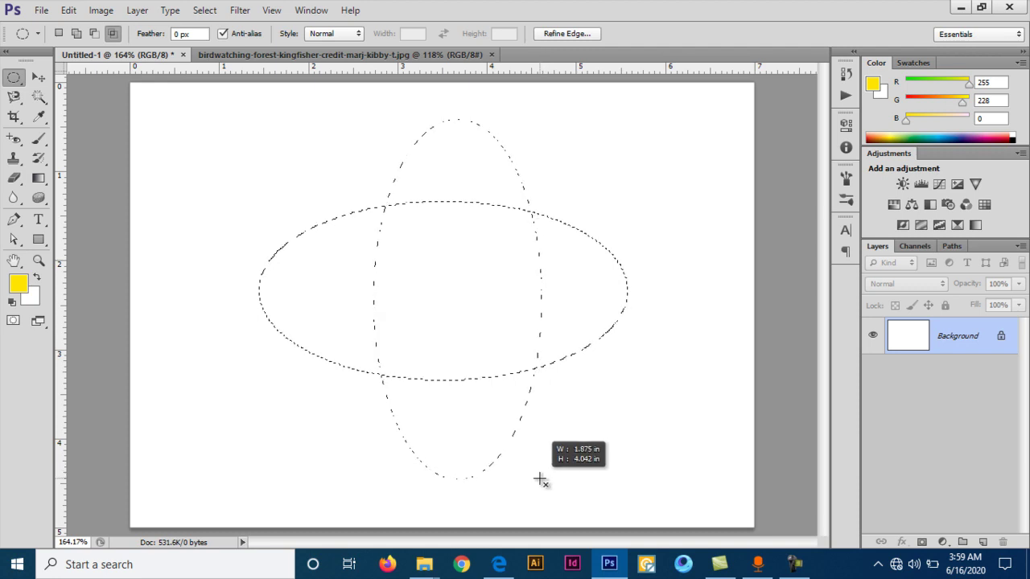
drag(539, 480, 541, 479)
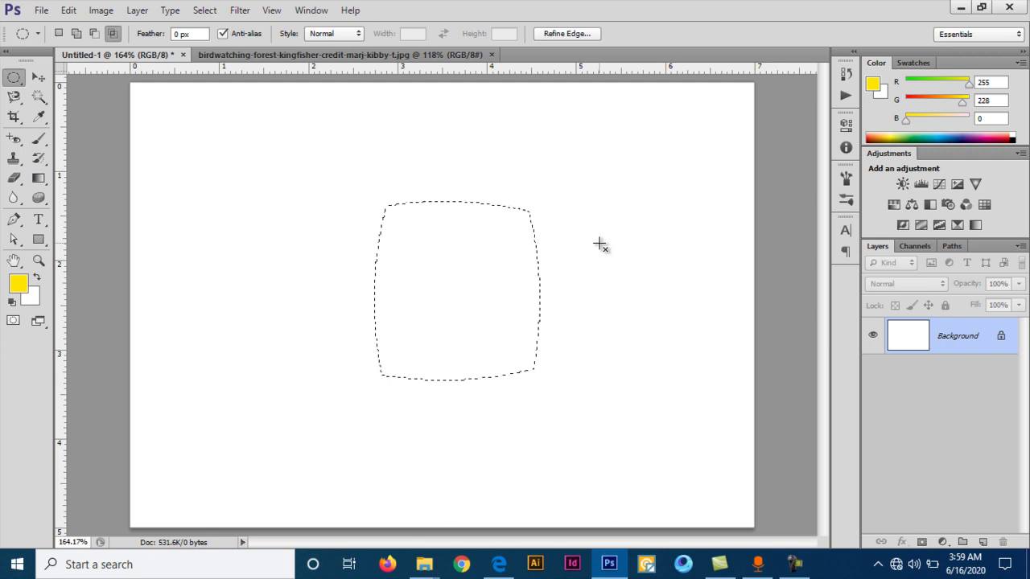
click(448, 169)
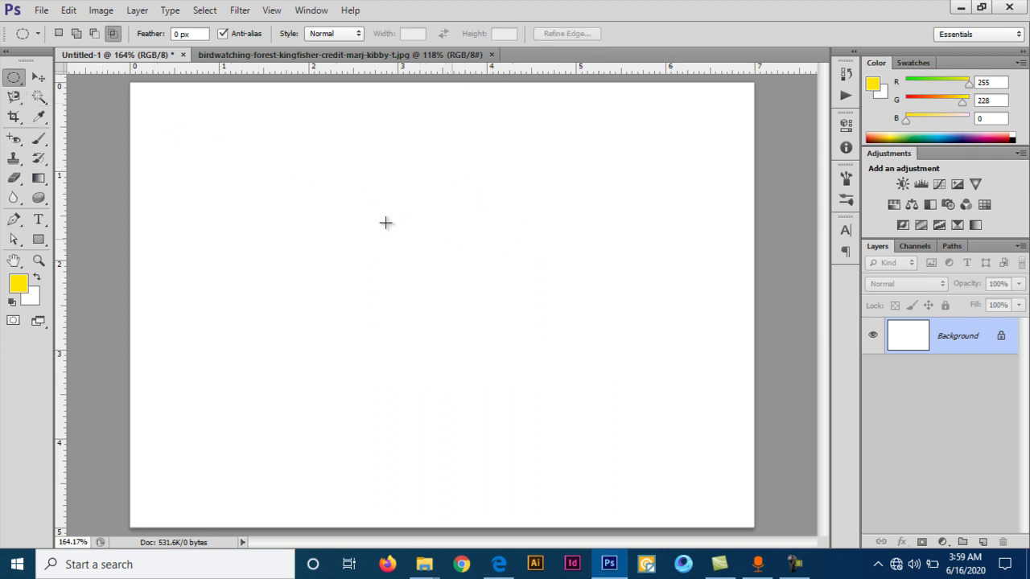
Draw a circular selection about 3.25 inches across and switch to Subtract from selection
drag(284, 161, 564, 436)
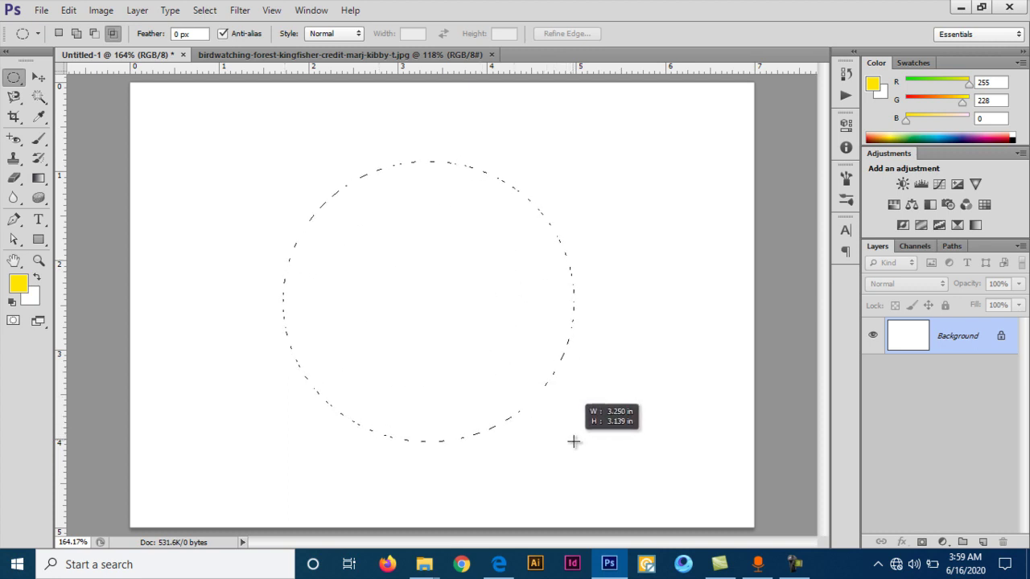
drag(564, 436, 583, 450)
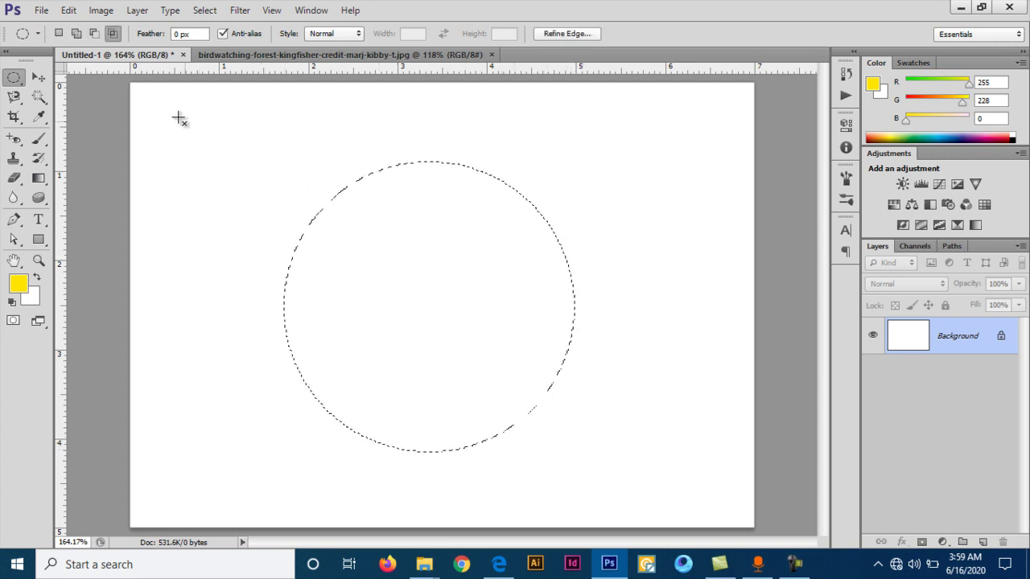
click(74, 37)
click(95, 34)
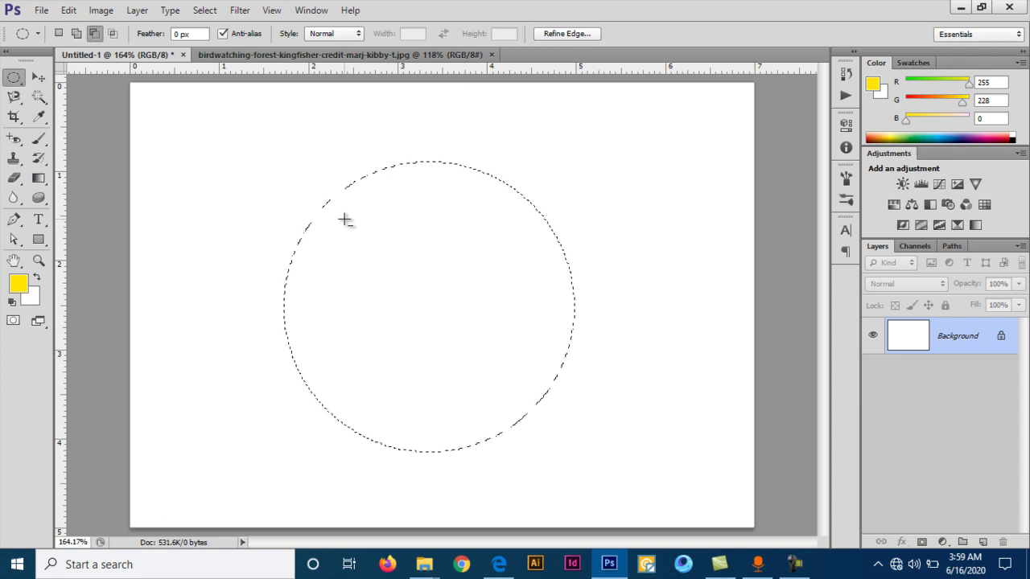
Cut two oval eyes and an oval mouth out of the circle, fill it yellow, and deselect
drag(345, 218, 396, 297)
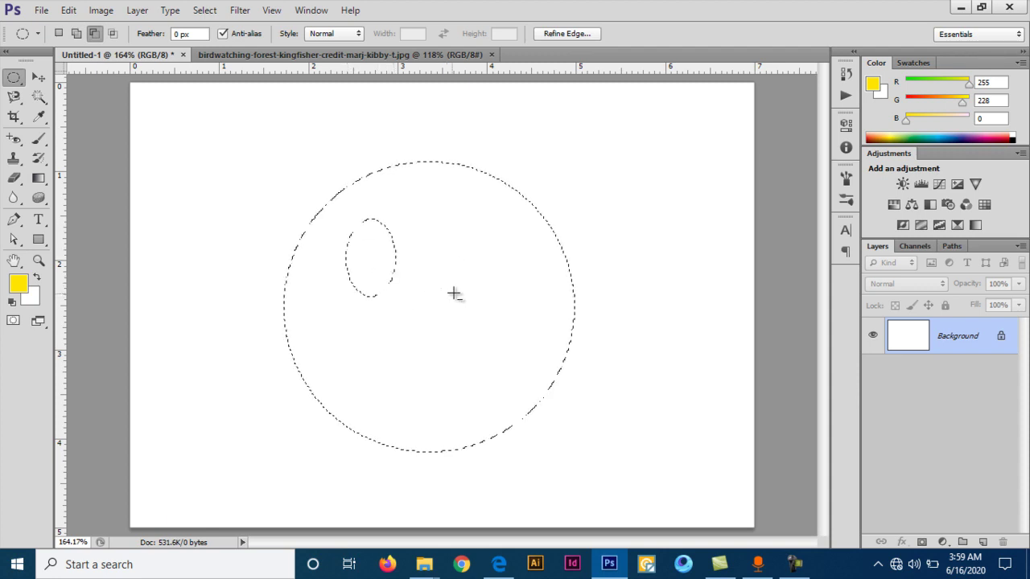
drag(437, 212, 491, 292)
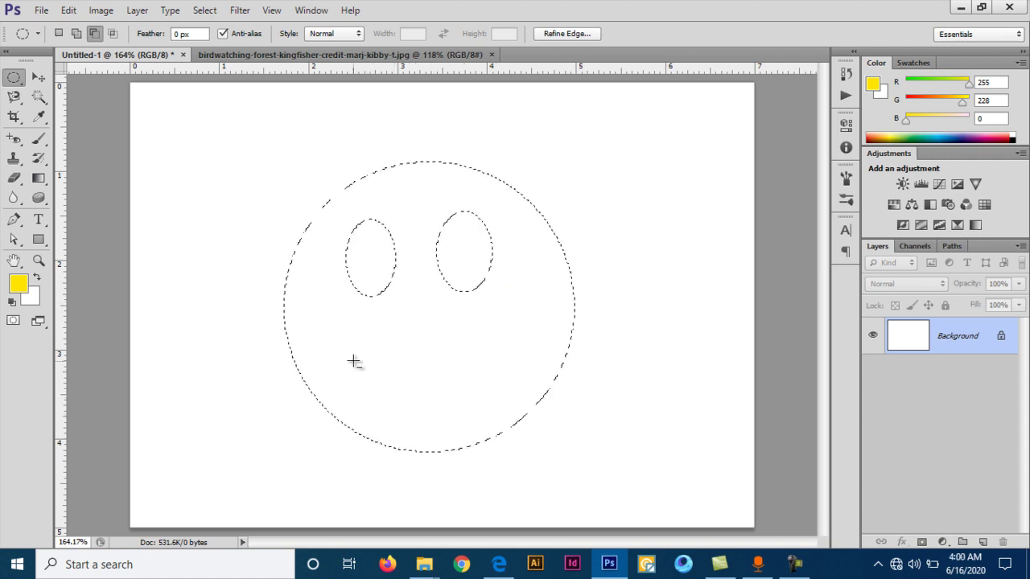
drag(355, 352, 500, 397)
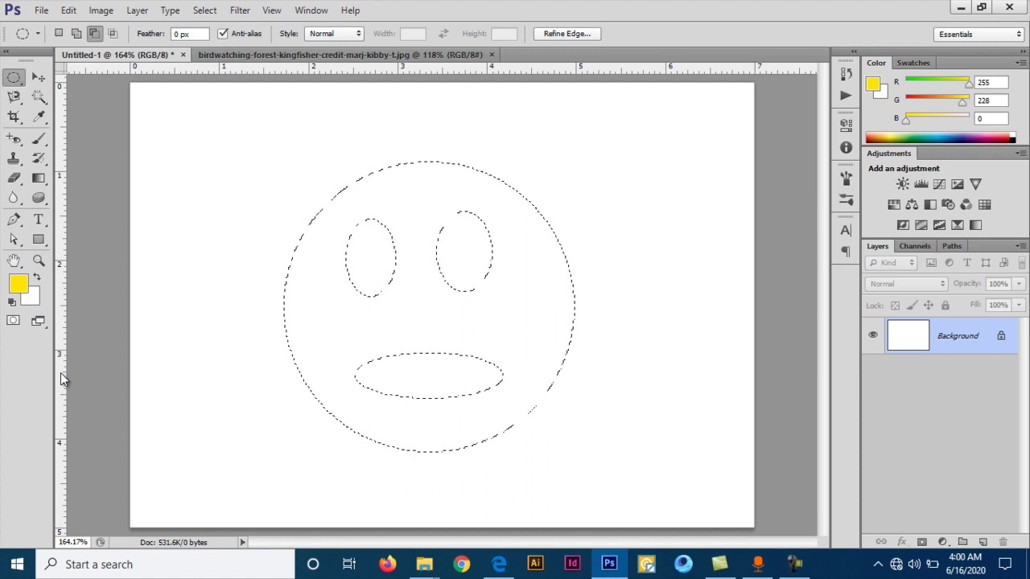
key(alt+BackSpace)
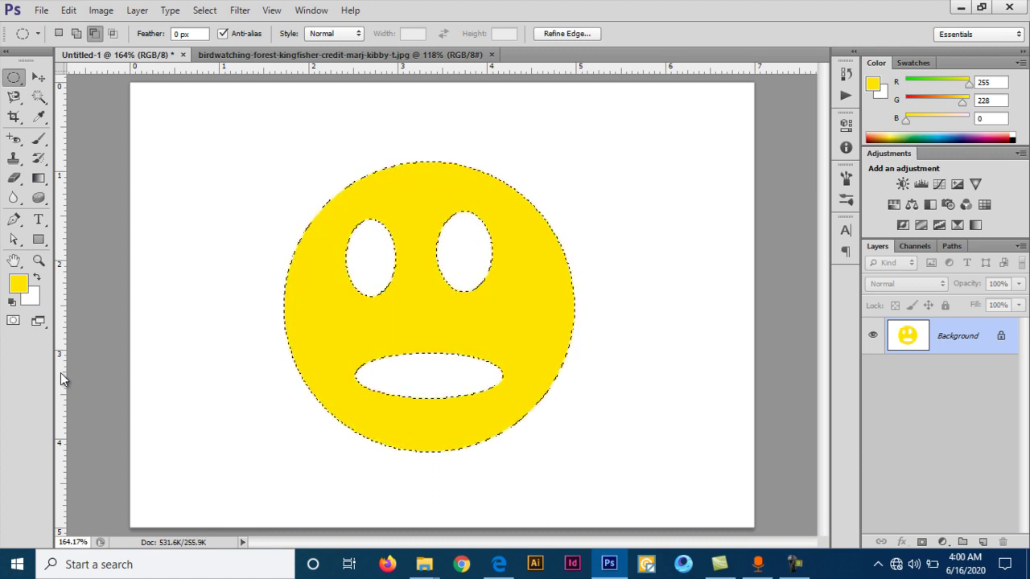
key(ctrl+d)
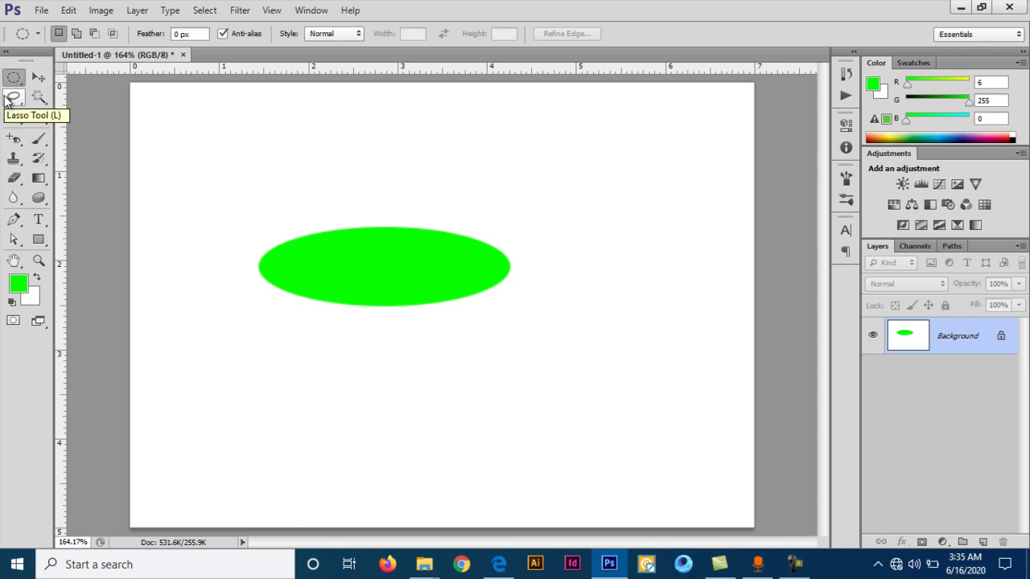
Erase the green ellipse back to white and deselect it
click(13, 97)
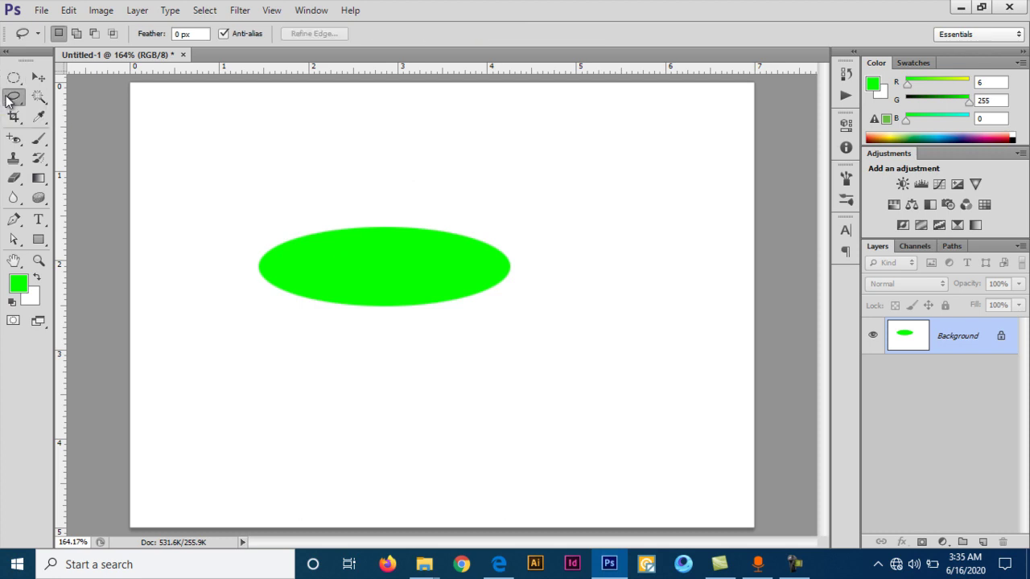
right_click(11, 95)
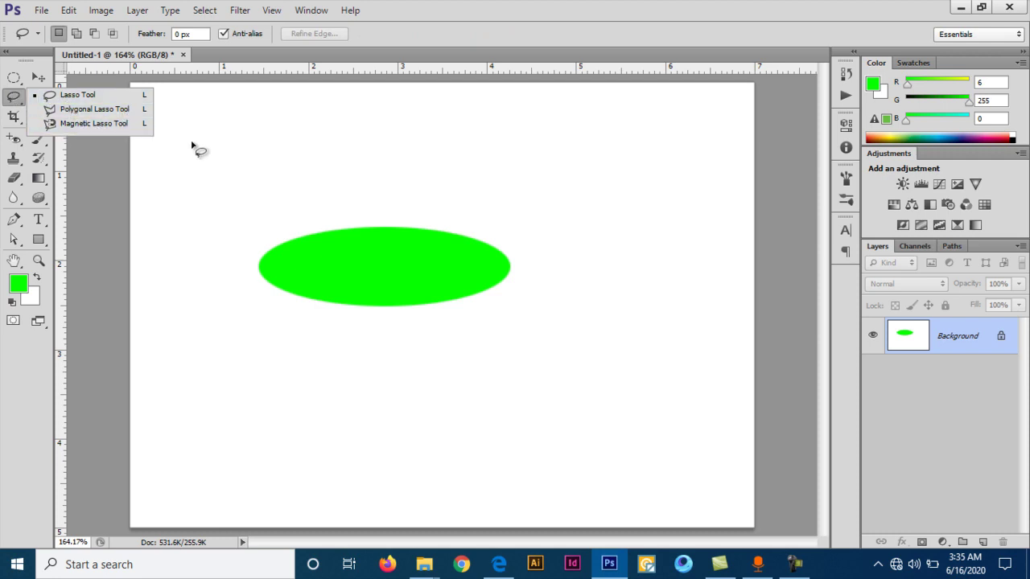
key(BackSpace)
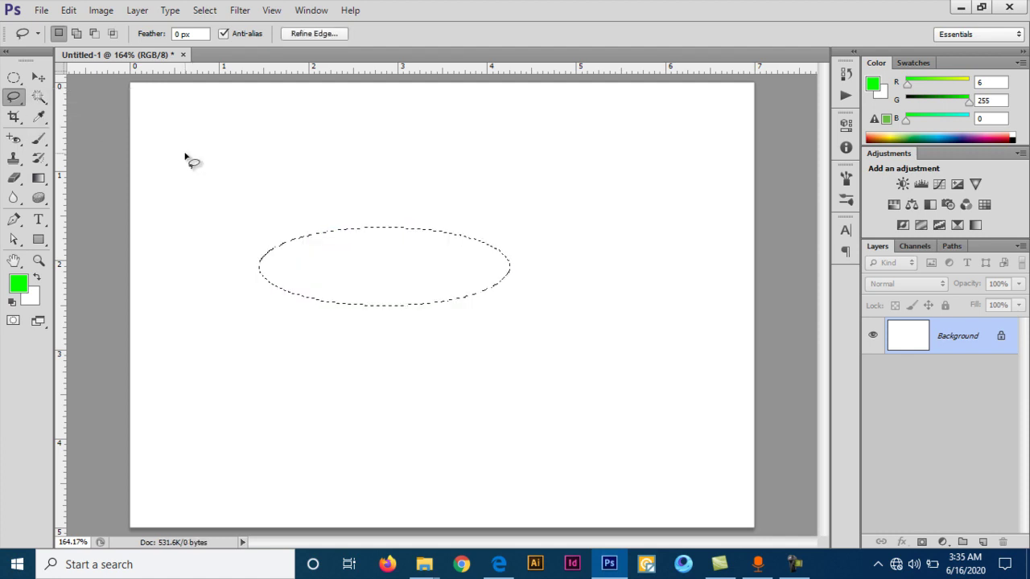
key(ctrl+d)
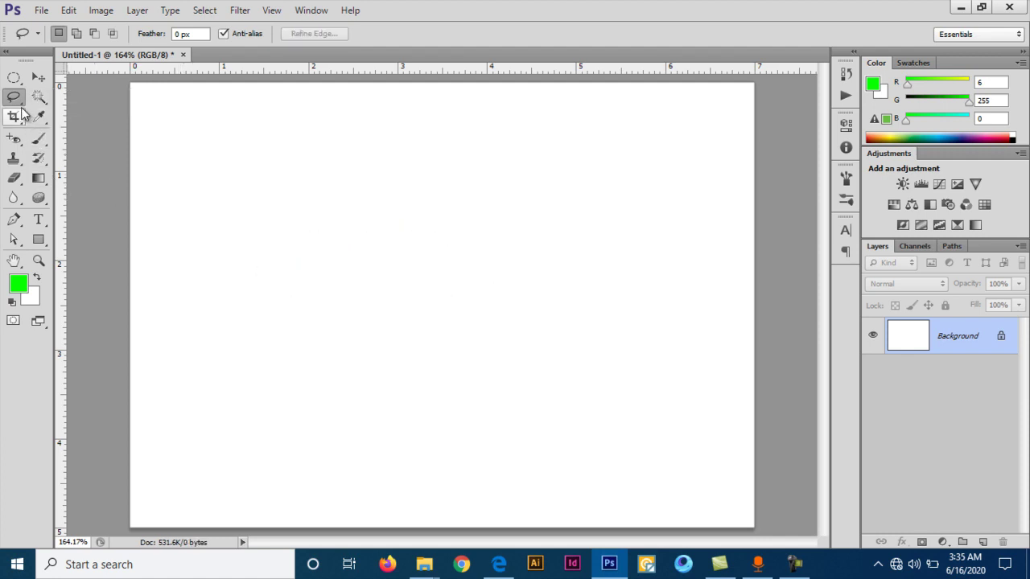
Draw a wavy freehand Lasso selection, fill it with green, and deselect
right_click(15, 100)
click(52, 100)
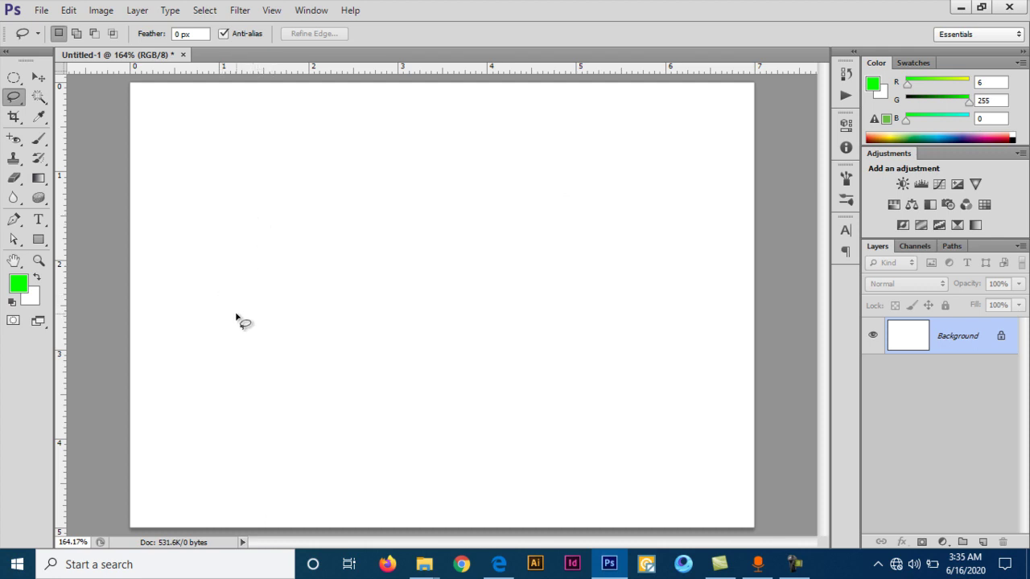
mouse_move(229, 322)
mouse_down()
mouse_move(414, 197)
mouse_move(582, 233)
mouse_move(653, 266)
mouse_move(644, 367)
mouse_move(588, 395)
mouse_move(547, 444)
mouse_move(455, 451)
mouse_move(368, 427)
mouse_move(260, 453)
mouse_move(257, 416)
mouse_move(218, 427)
mouse_move(202, 367)
mouse_move(228, 317)
mouse_up()
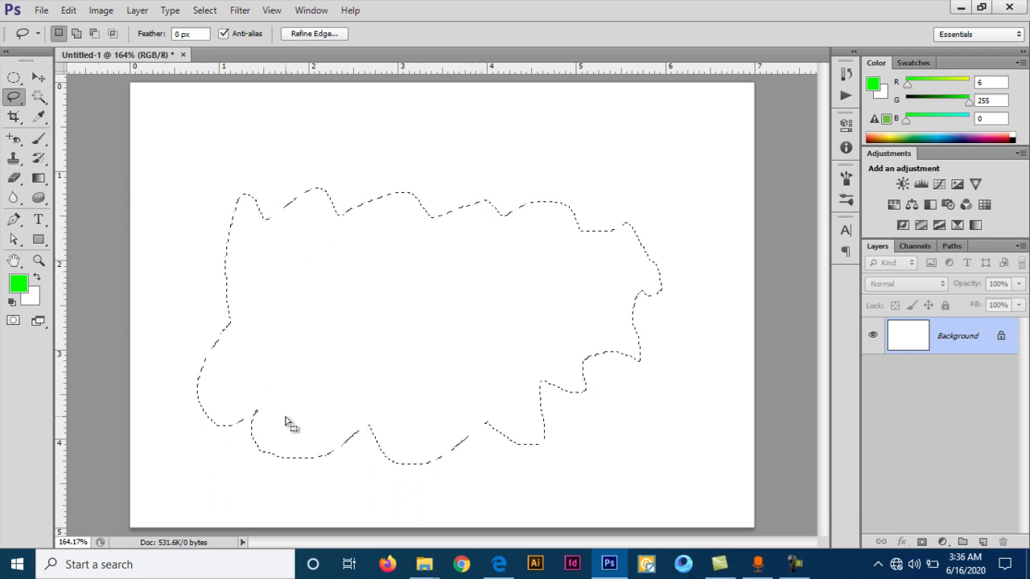
key(alt+BackSpace)
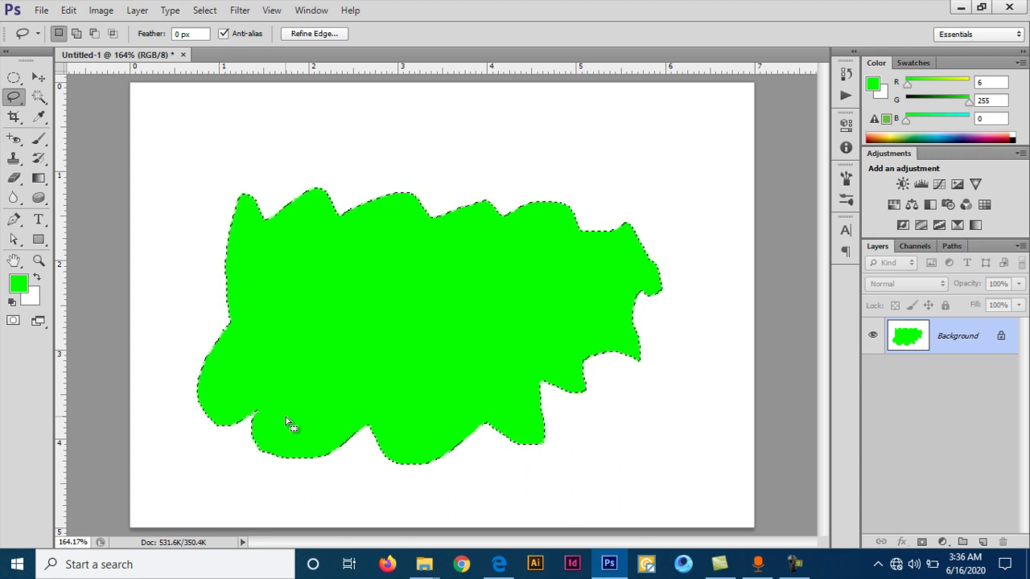
key(ctrl+d)
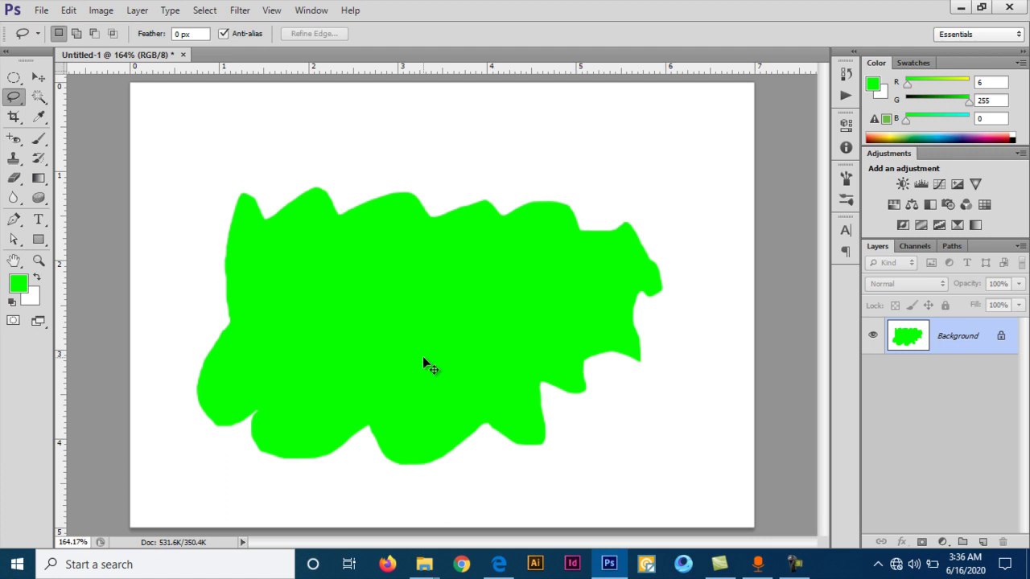
Reselect the green blob, delete it back to white, and deselect
key(ctrl+shift+d)
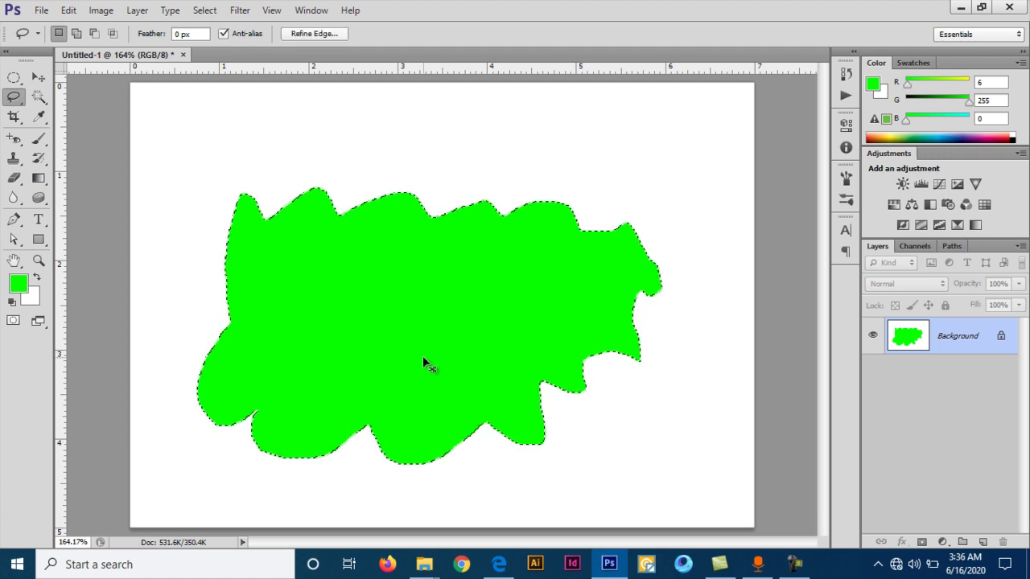
key(ctrl+d)
key(ctrl+shift+d)
key(BackSpace)
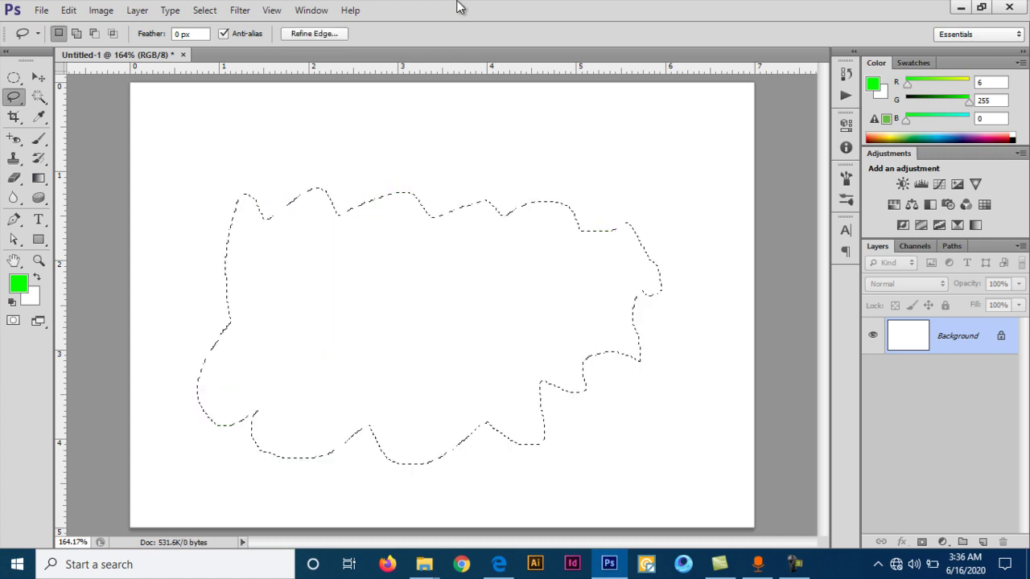
key(ctrl+d)
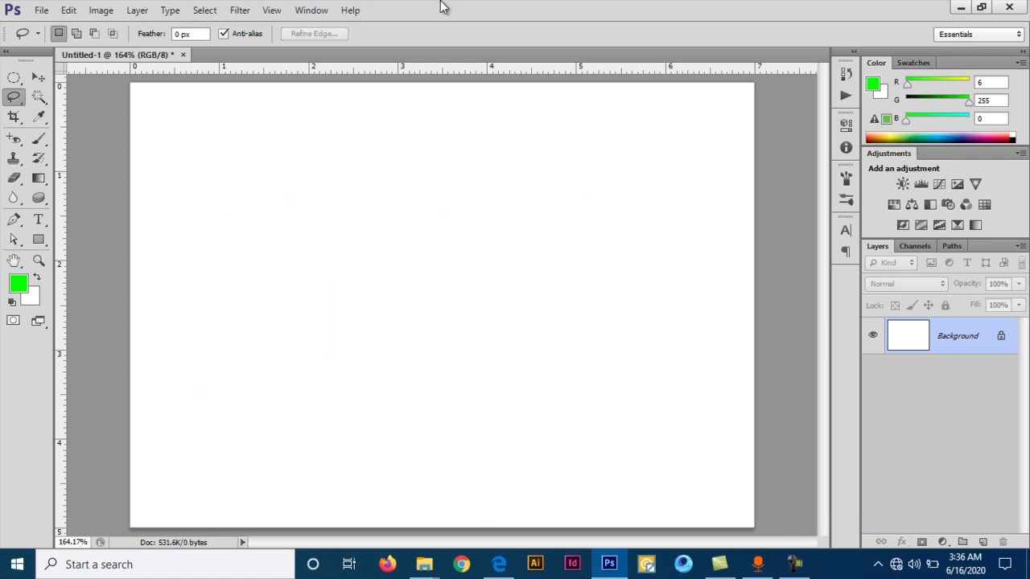
Drag emperor_penguin_shutterstock_1024.jpg from the desktop into Photoshop to open it
click(965, 7)
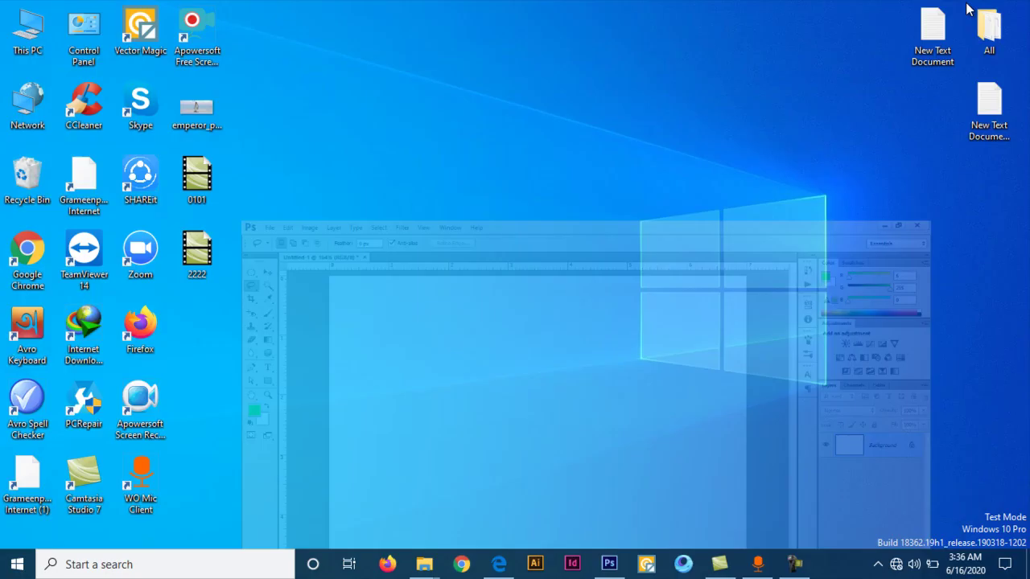
mouse_move(206, 106)
mouse_down()
mouse_move(609, 574)
mouse_move(601, 103)
mouse_up()
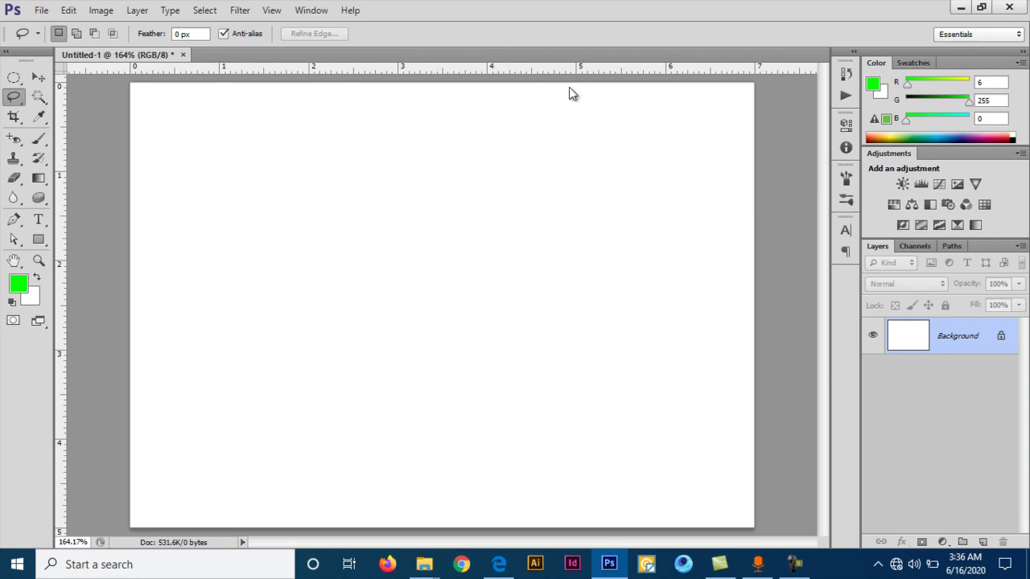
drag(584, 45, 260, 145)
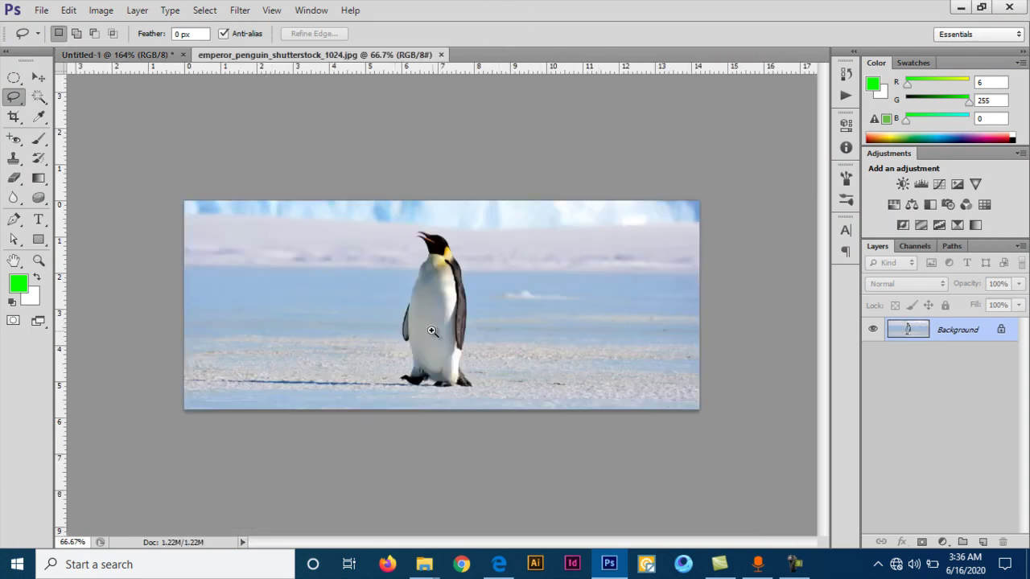
Zoom to about 621% on the penguin's feet and discard a trial lasso selection
drag(431, 330, 477, 254)
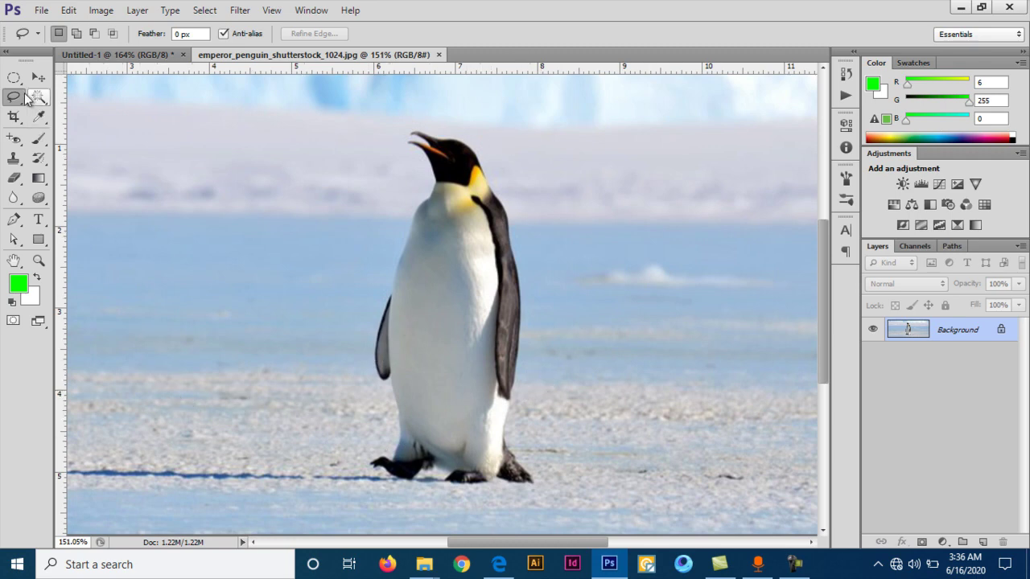
drag(444, 439, 515, 410)
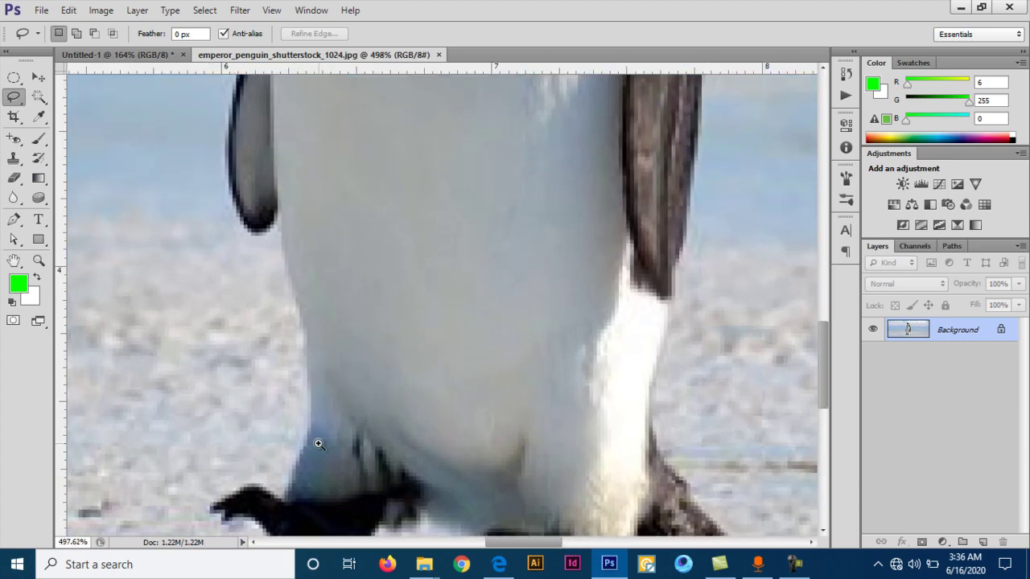
mouse_move(319, 444)
mouse_down()
mouse_move(338, 442)
mouse_move(317, 345)
mouse_up()
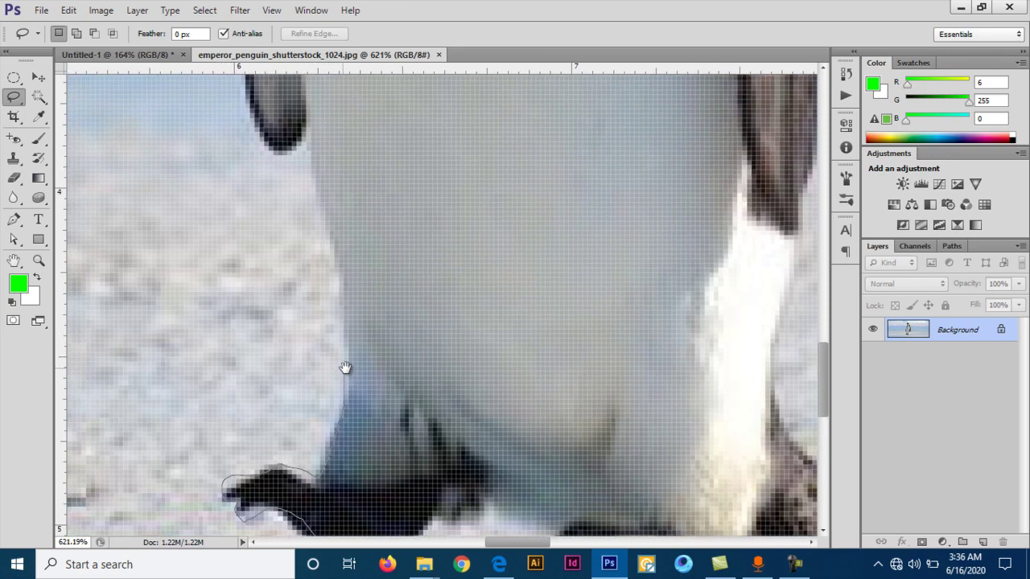
drag(323, 267, 346, 371)
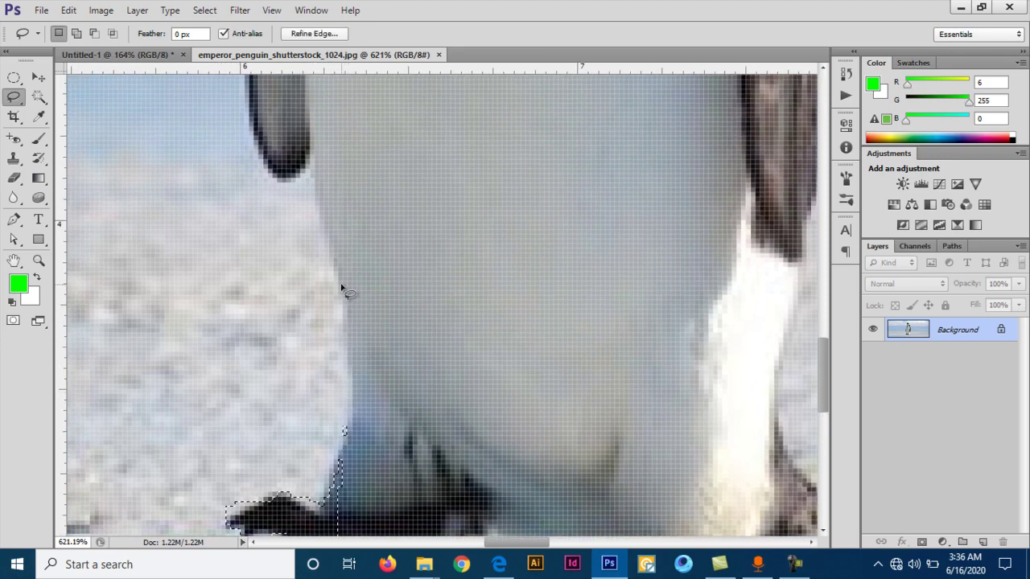
click(336, 317)
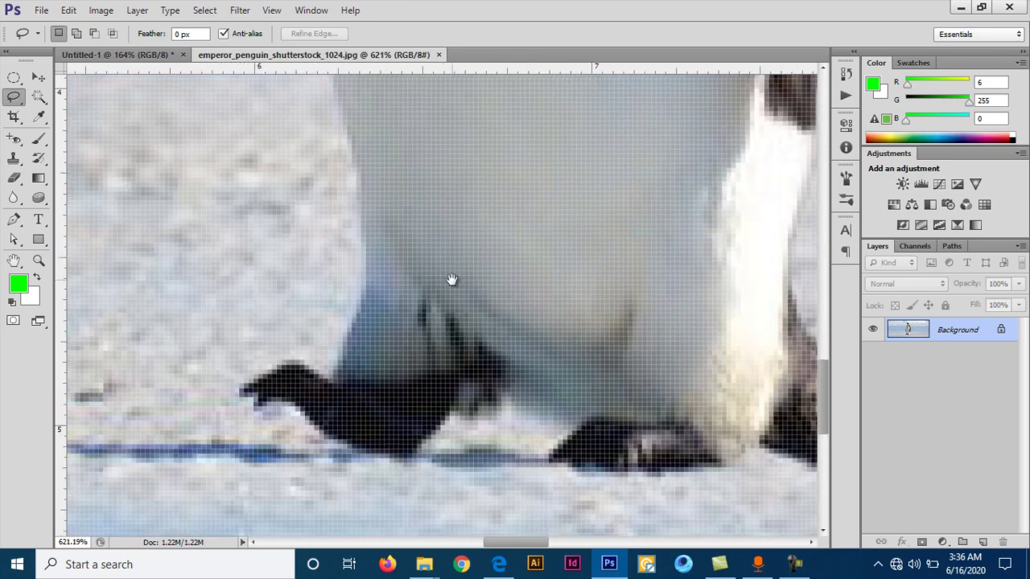
scroll(451, 281, down, 3)
Trace a freehand Lasso outline around the whole penguin, panning with Space, and close it
drag(431, 456, 341, 445)
mouse_move(299, 415)
mouse_down()
mouse_move(220, 397)
mouse_move(322, 327)
mouse_move(341, 232)
mouse_move(340, 437)
mouse_move(329, 386)
mouse_move(314, 238)
mouse_move(366, 421)
mouse_move(320, 404)
mouse_move(277, 283)
mouse_move(265, 489)
mouse_move(281, 375)
mouse_move(301, 361)
mouse_move(368, 252)
mouse_move(381, 200)
mouse_move(386, 426)
mouse_move(409, 276)
mouse_move(395, 437)
mouse_move(437, 265)
mouse_move(395, 495)
mouse_move(444, 437)
mouse_move(453, 335)
mouse_move(409, 276)
mouse_move(463, 375)
mouse_up()
key(space)
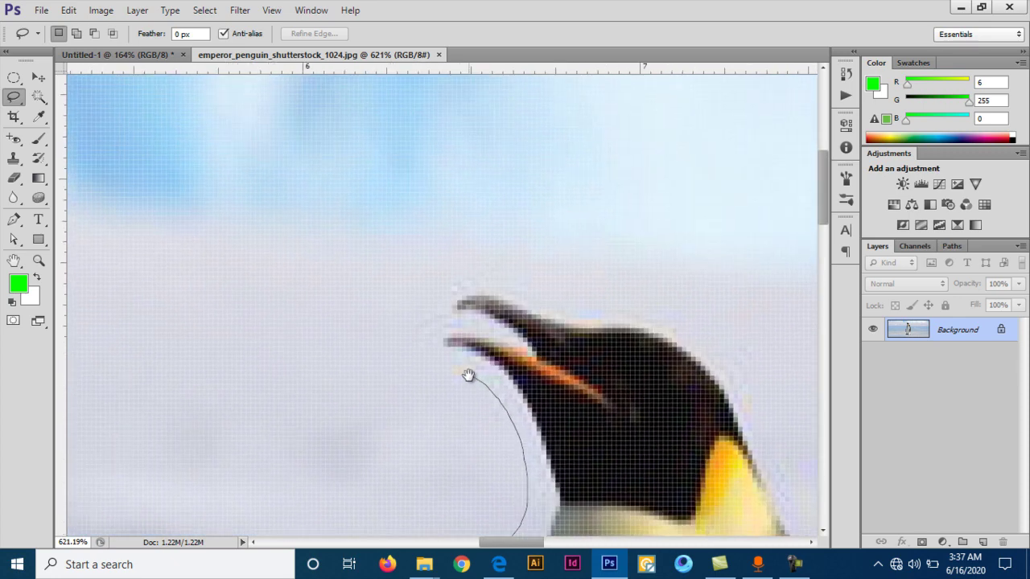
mouse_move(429, 330)
mouse_down()
mouse_move(456, 324)
mouse_move(475, 290)
mouse_move(660, 327)
mouse_move(408, 266)
mouse_move(370, 189)
mouse_move(424, 206)
mouse_move(558, 356)
mouse_move(482, 283)
mouse_move(443, 223)
mouse_move(483, 382)
mouse_move(421, 168)
mouse_move(453, 363)
mouse_move(451, 142)
mouse_move(464, 239)
mouse_move(454, 315)
mouse_move(427, 136)
mouse_move(405, 367)
mouse_move(405, 104)
mouse_move(387, 375)
mouse_move(361, 257)
mouse_move(359, 226)
mouse_move(375, 304)
mouse_move(448, 413)
mouse_move(448, 435)
mouse_move(394, 435)
mouse_up()
mouse_move(305, 411)
mouse_down()
mouse_move(276, 437)
mouse_move(153, 456)
mouse_move(122, 442)
mouse_move(445, 465)
mouse_up()
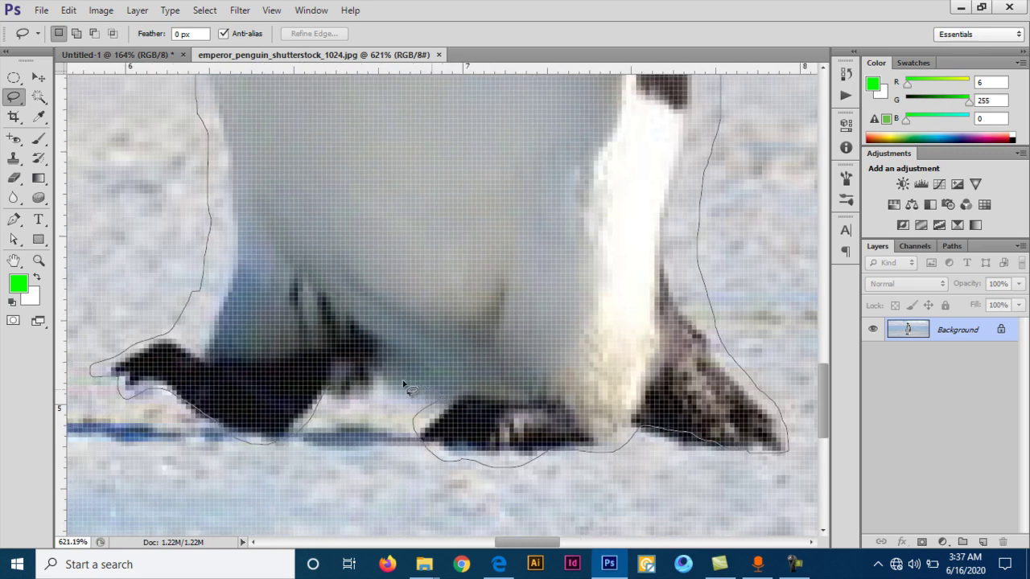
drag(320, 416, 322, 418)
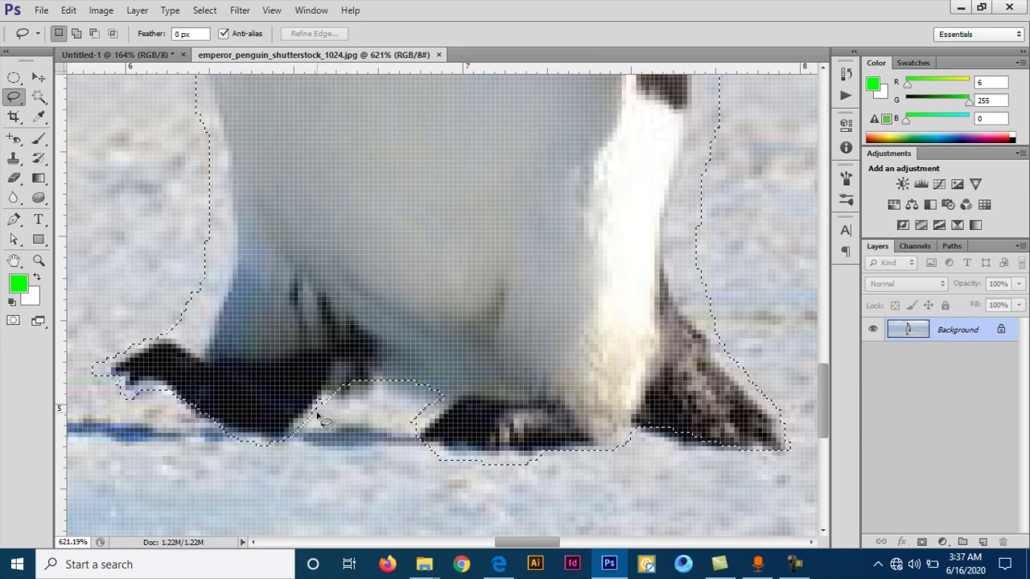
Zoom around to inspect the penguin outline, then deselect and fit the photo on screen
scroll(408, 445, down, 5)
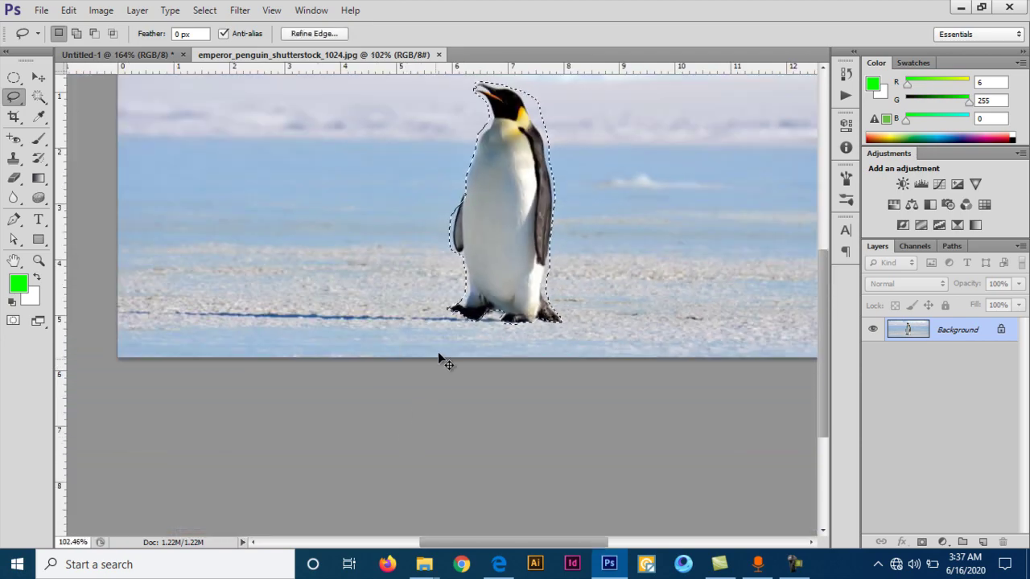
scroll(443, 361, up, 2)
scroll(506, 258, up, 2)
scroll(448, 328, up, 1)
scroll(448, 329, up, 1)
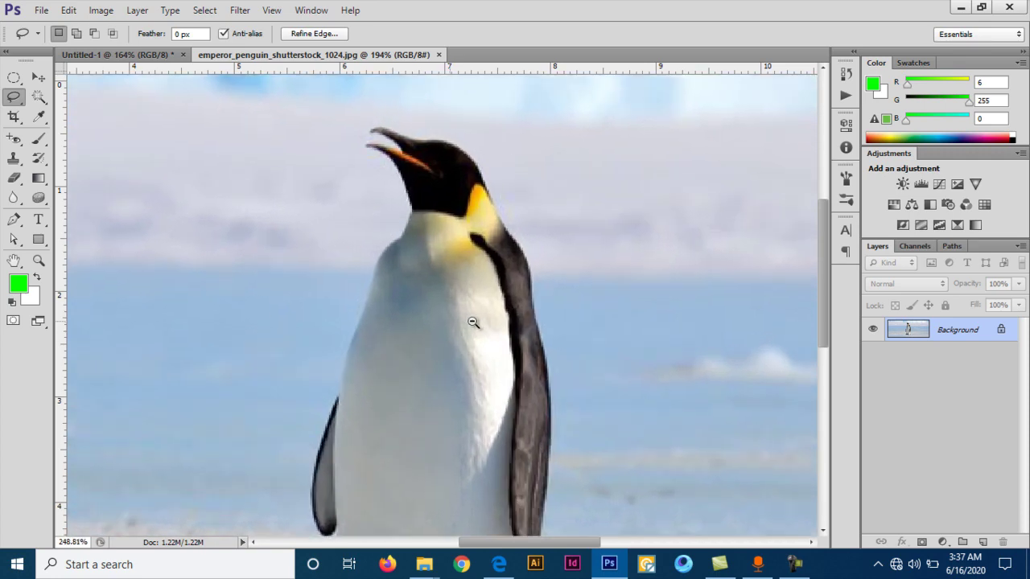
scroll(483, 266, down, 3)
scroll(455, 288, up, 1)
scroll(454, 289, up, 1)
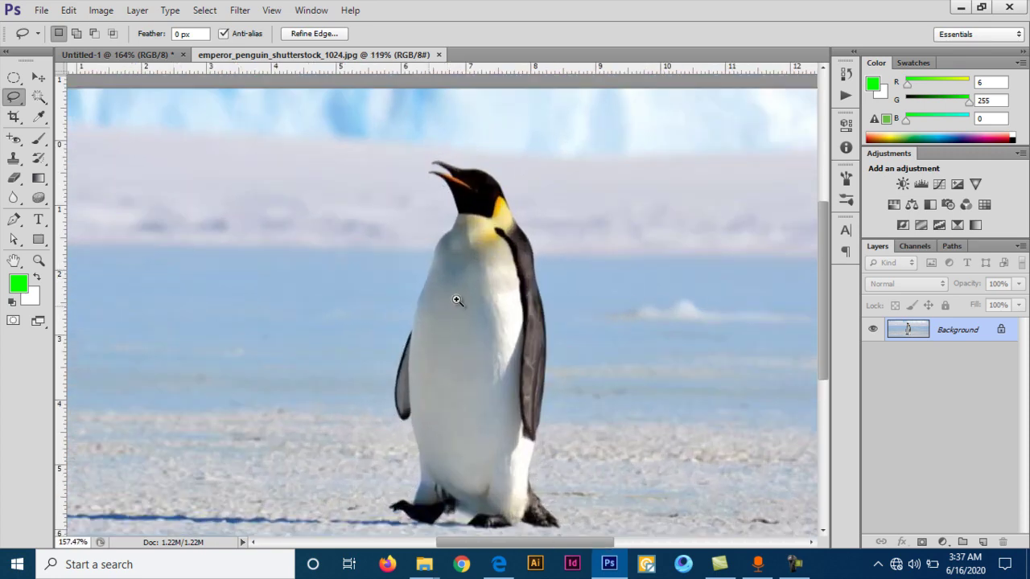
scroll(425, 366, up, 2)
scroll(418, 349, up, 1)
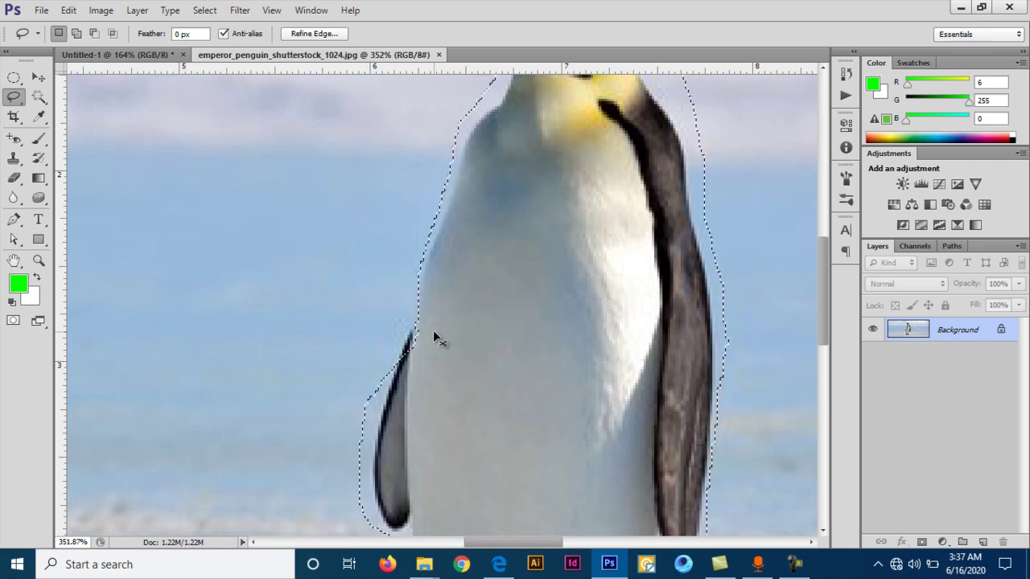
key(ctrl+d)
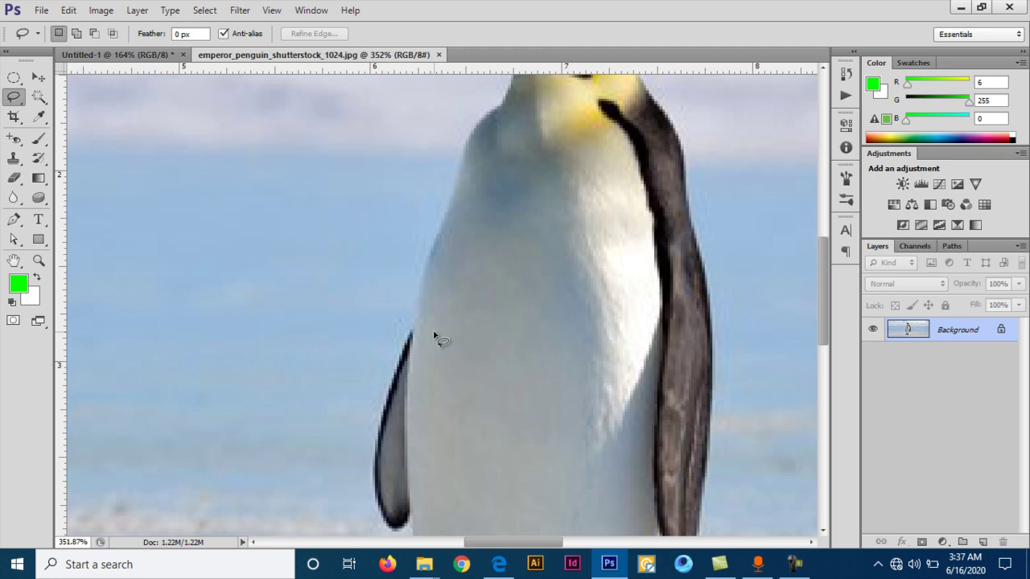
key(ctrl+0)
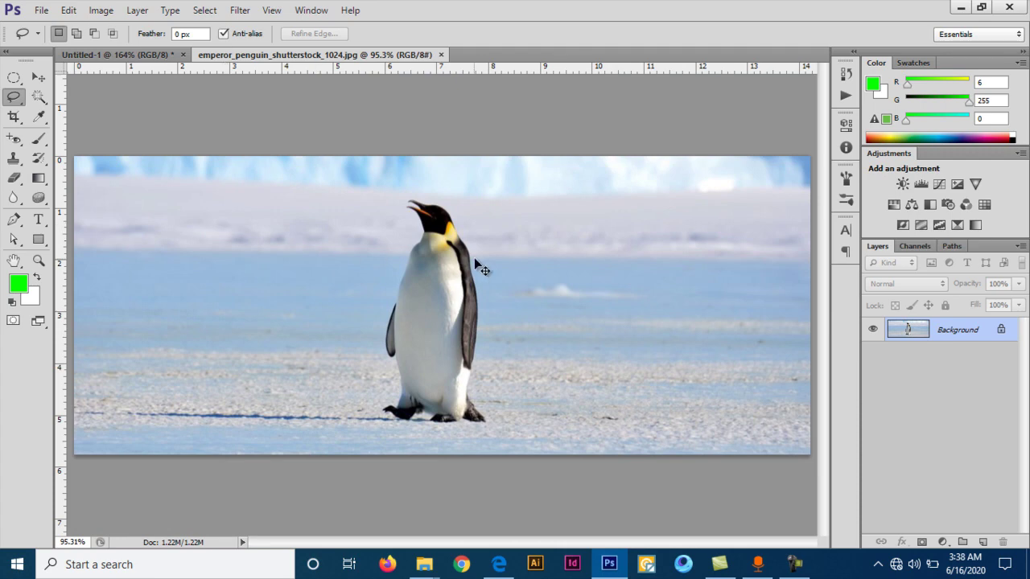
right_click(14, 97)
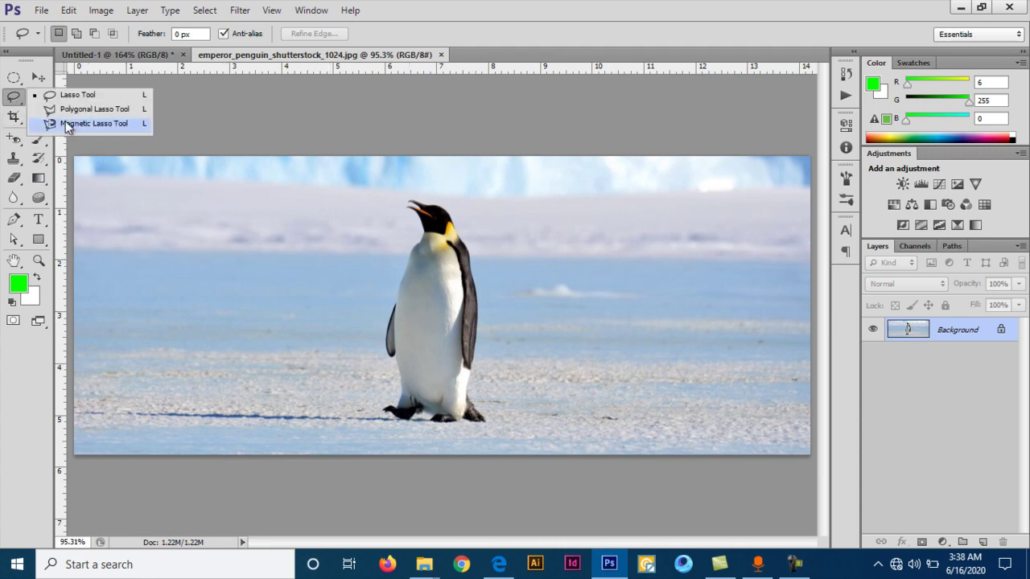
click(94, 109)
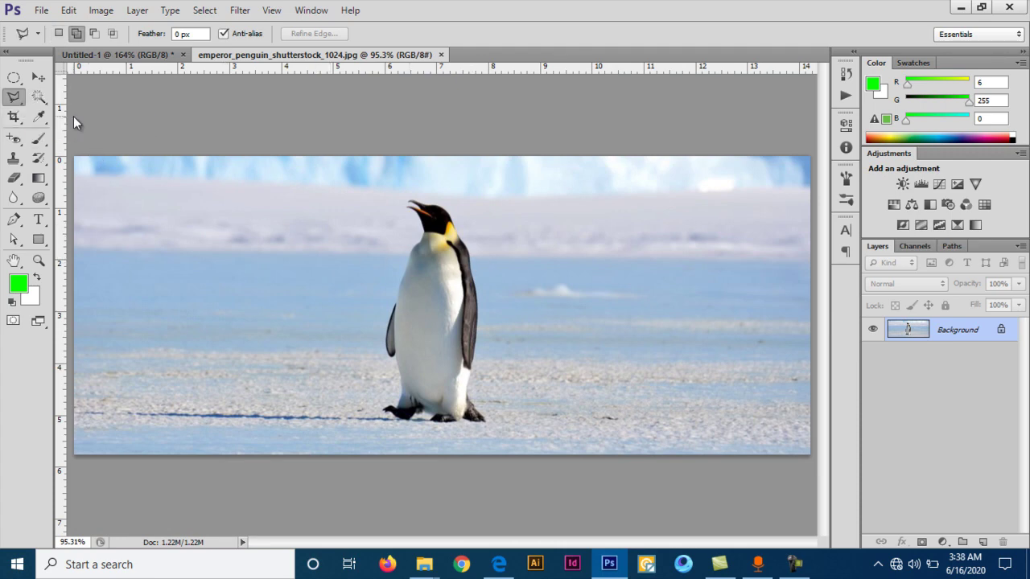
click(113, 55)
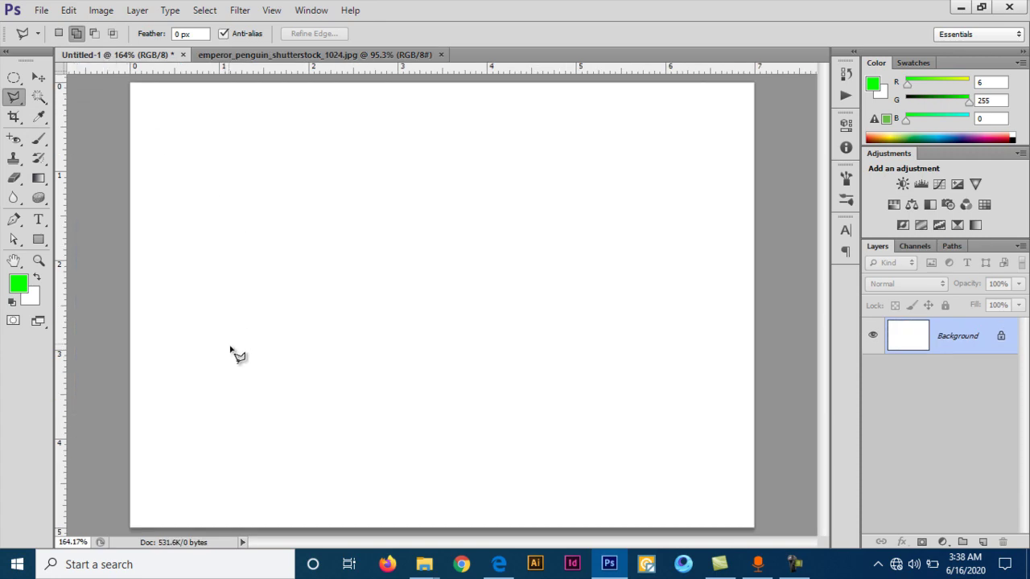
click(234, 384)
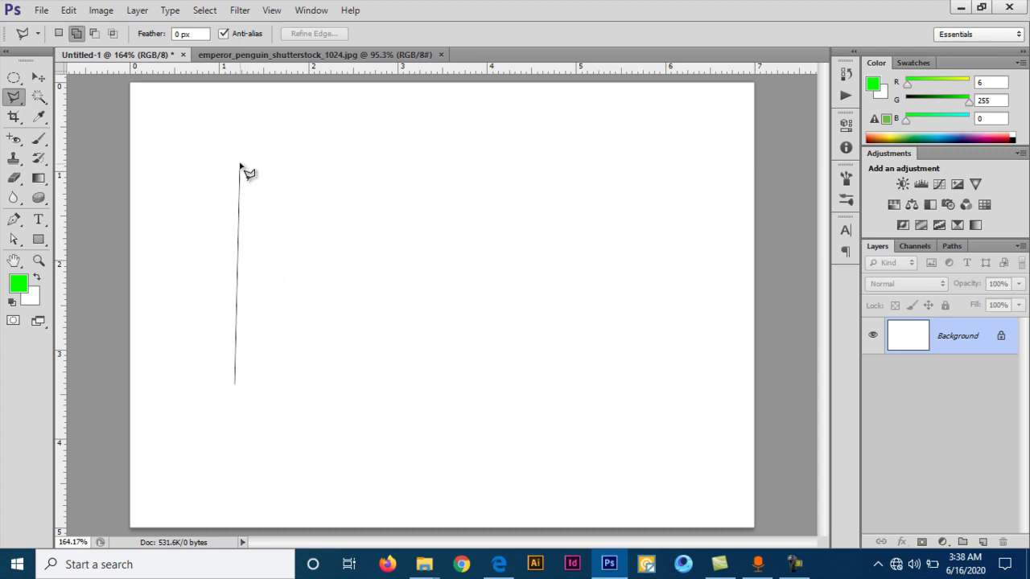
click(239, 164)
click(323, 297)
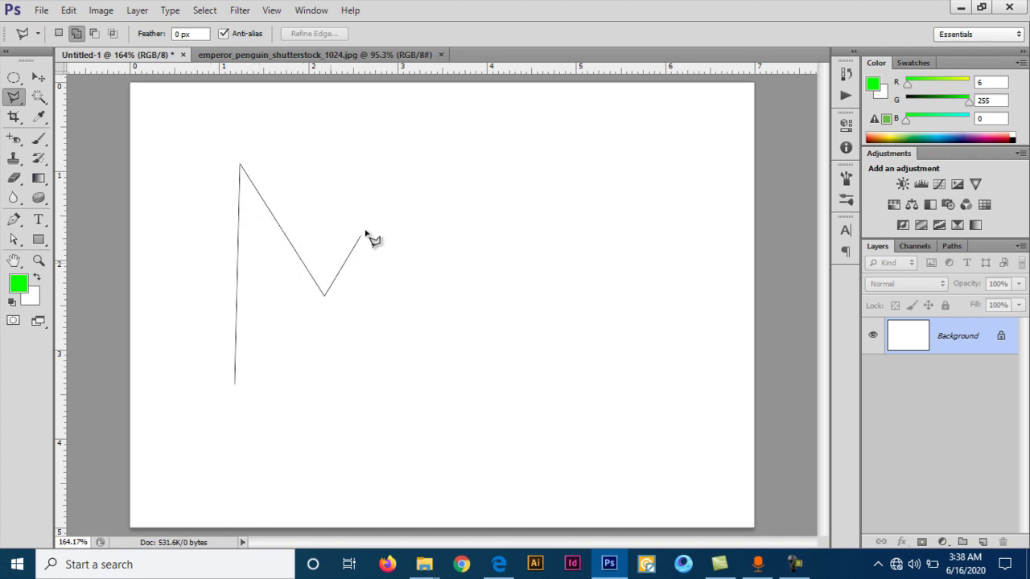
click(396, 182)
click(453, 295)
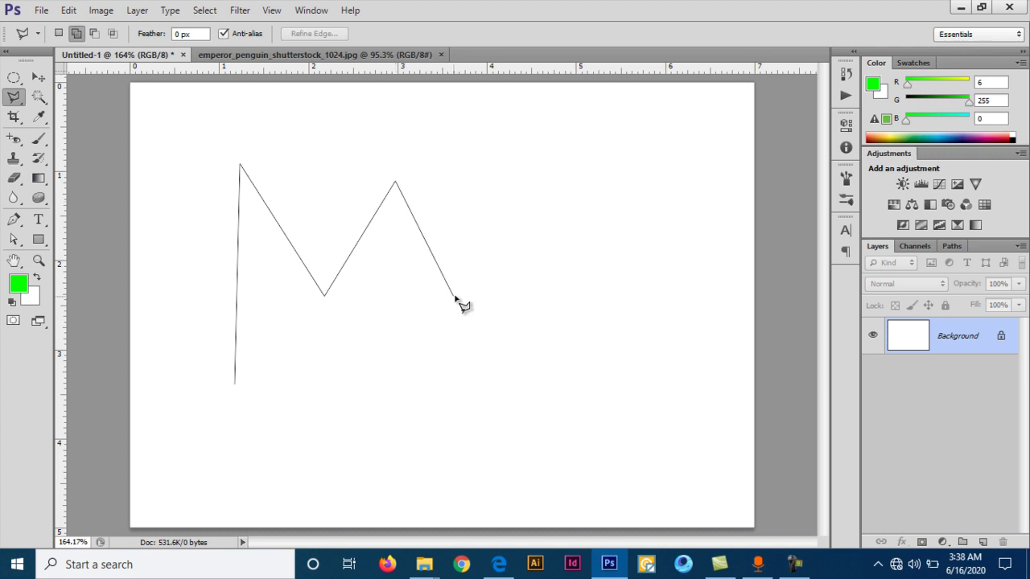
click(510, 190)
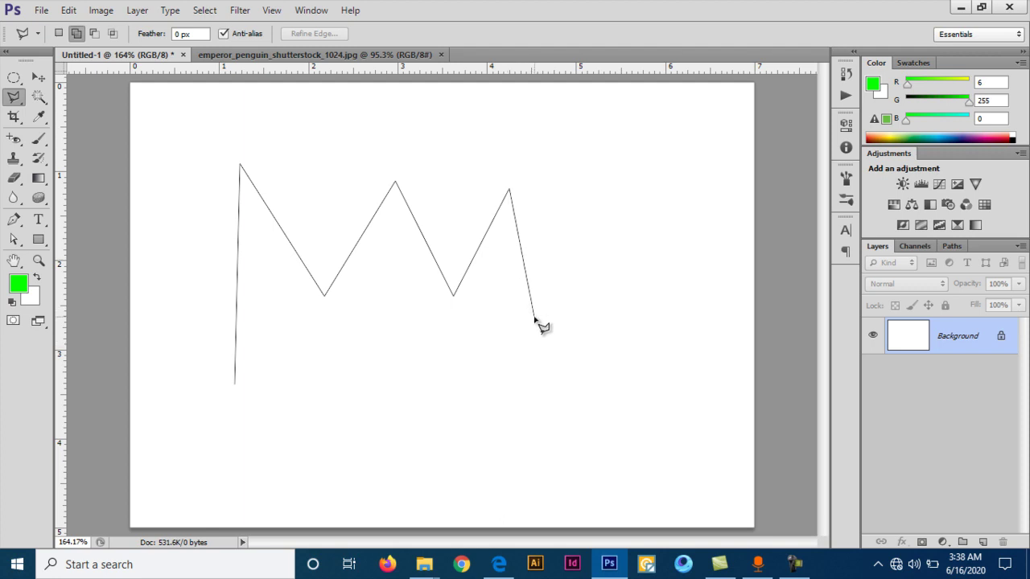
click(534, 316)
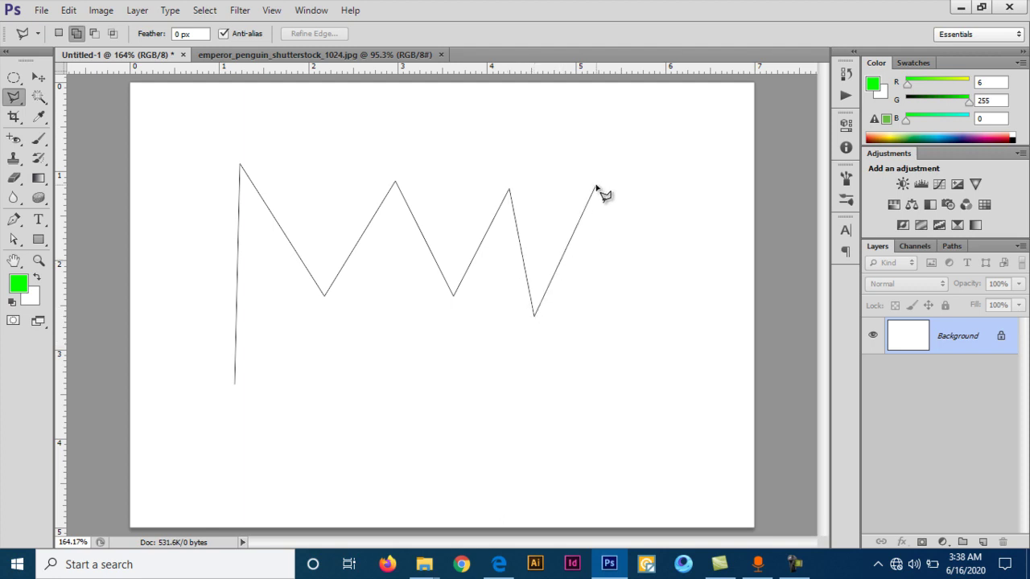
click(596, 186)
click(663, 433)
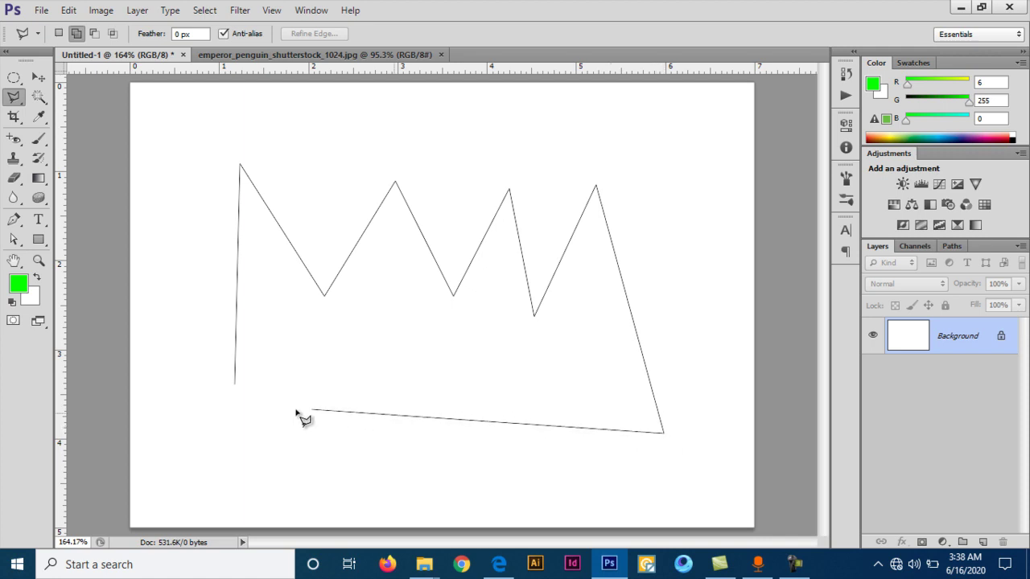
click(236, 384)
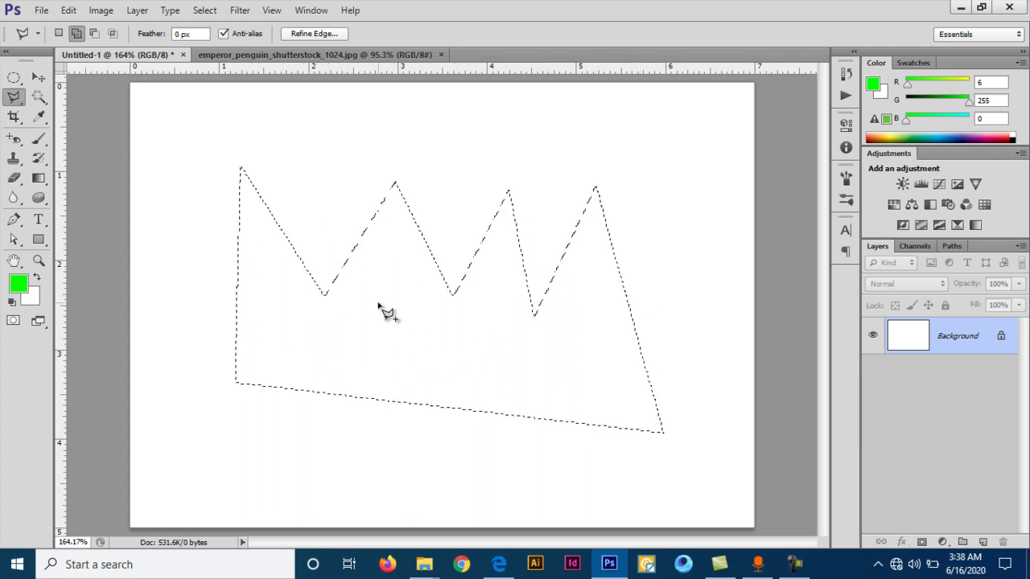
key(ctrl+d)
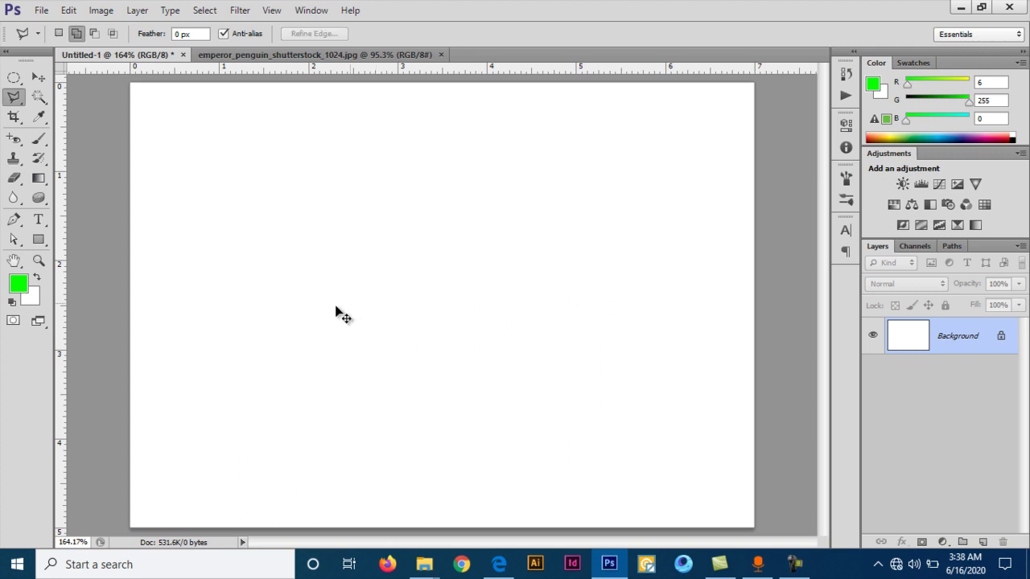
Click a closed Polygonal Lasso crown outline of peaks and valleys, then open the foreground colour picker
click(218, 395)
click(219, 184)
click(307, 315)
click(348, 194)
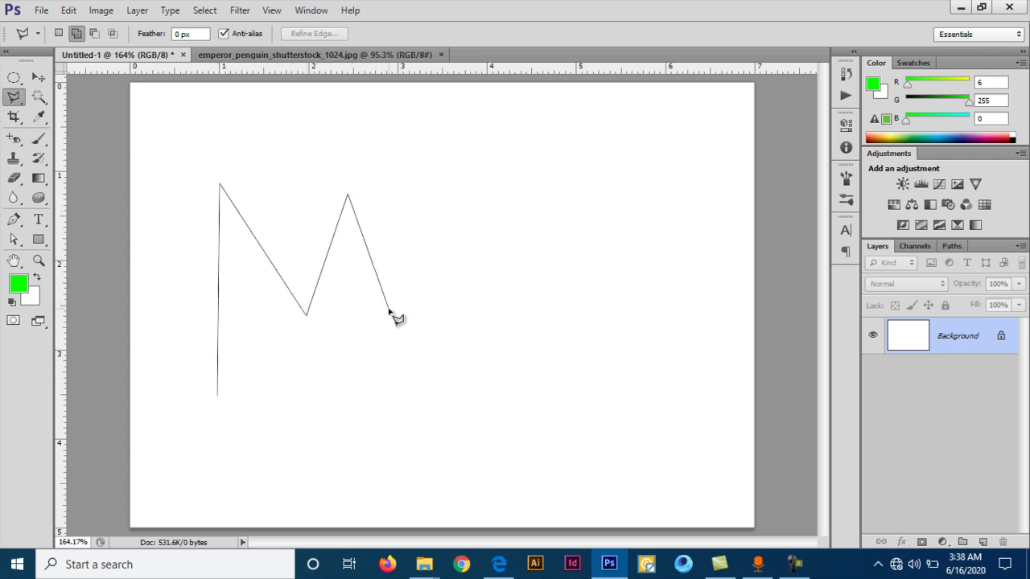
click(392, 319)
click(452, 195)
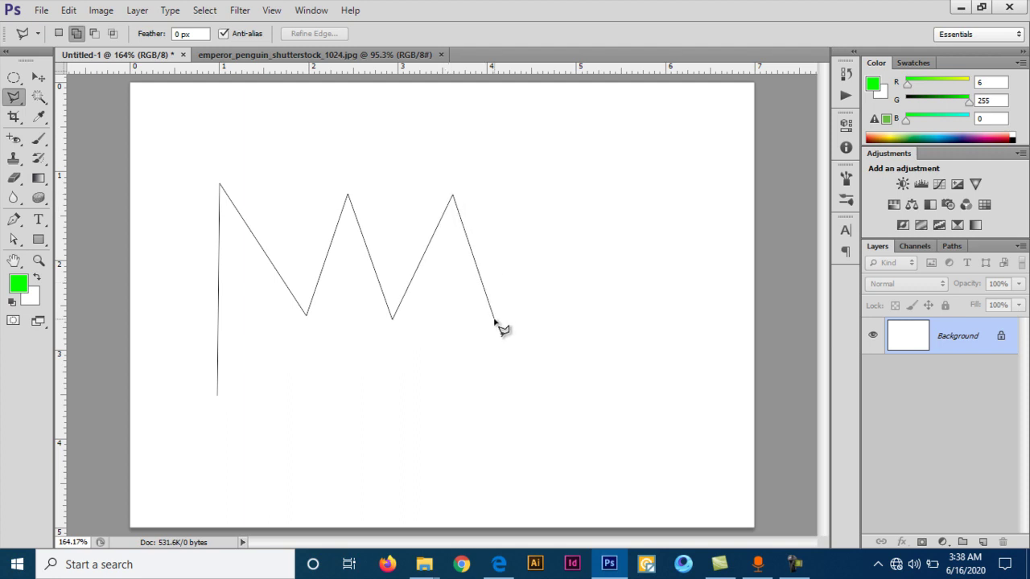
click(494, 318)
click(540, 194)
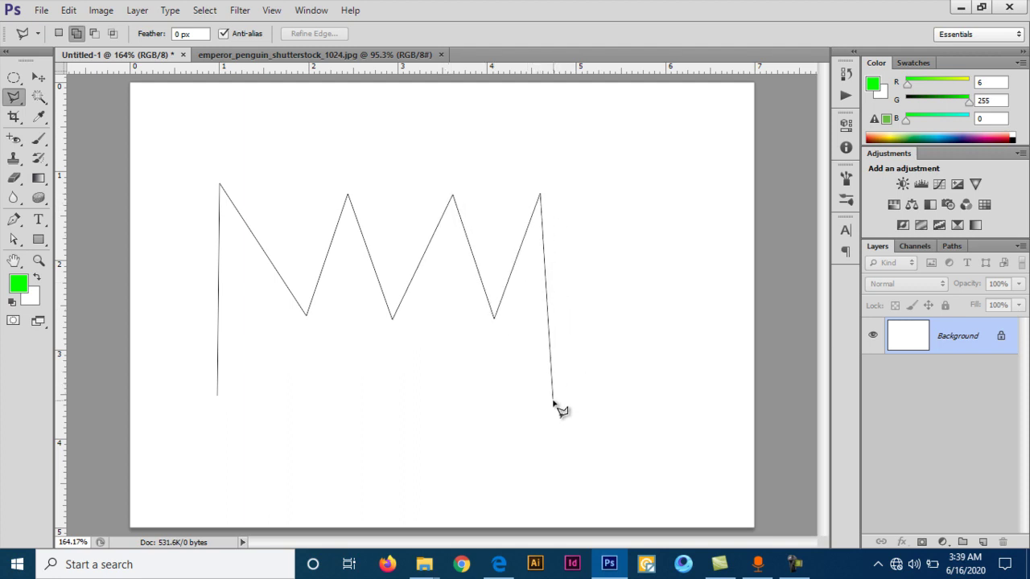
click(553, 400)
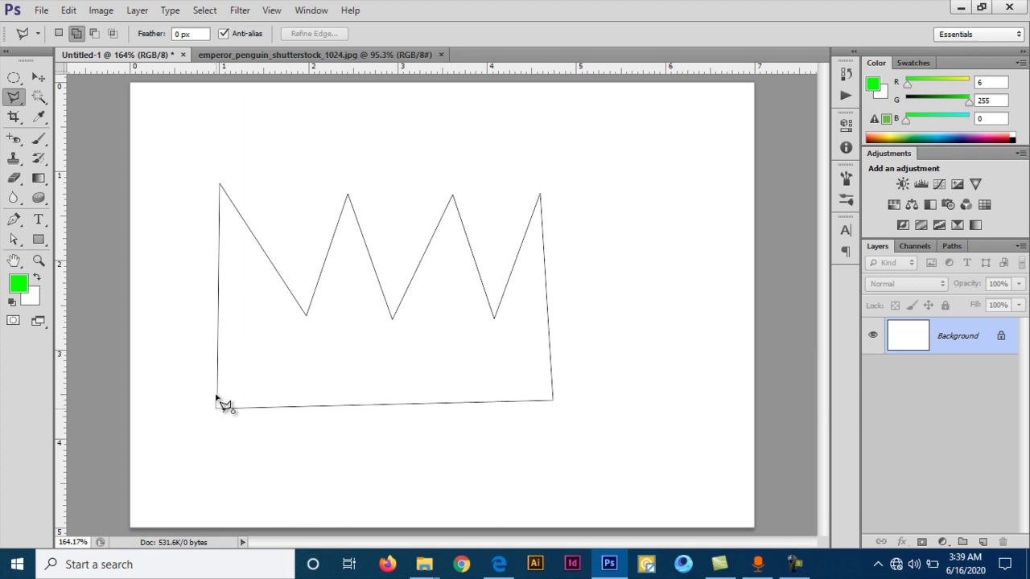
click(216, 394)
click(217, 398)
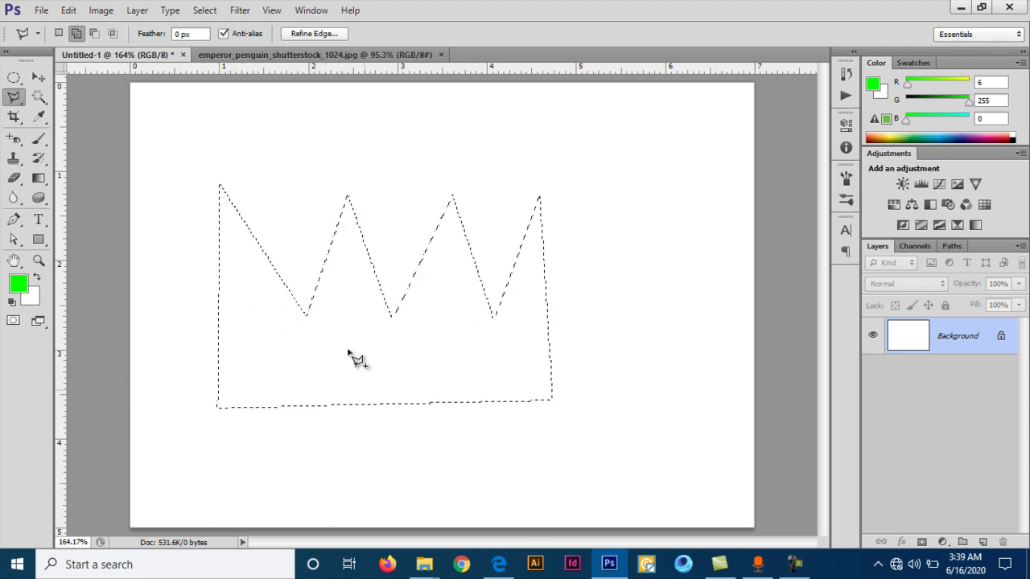
click(18, 282)
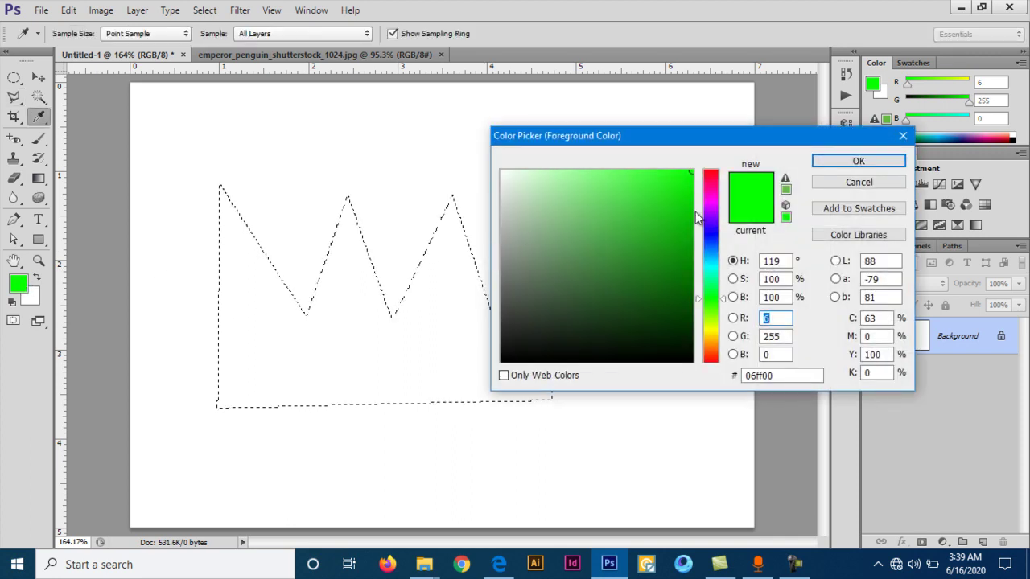
Set the foreground colour to yellow fffc00, fill the crown with it, and deselect
drag(704, 254, 704, 267)
click(711, 329)
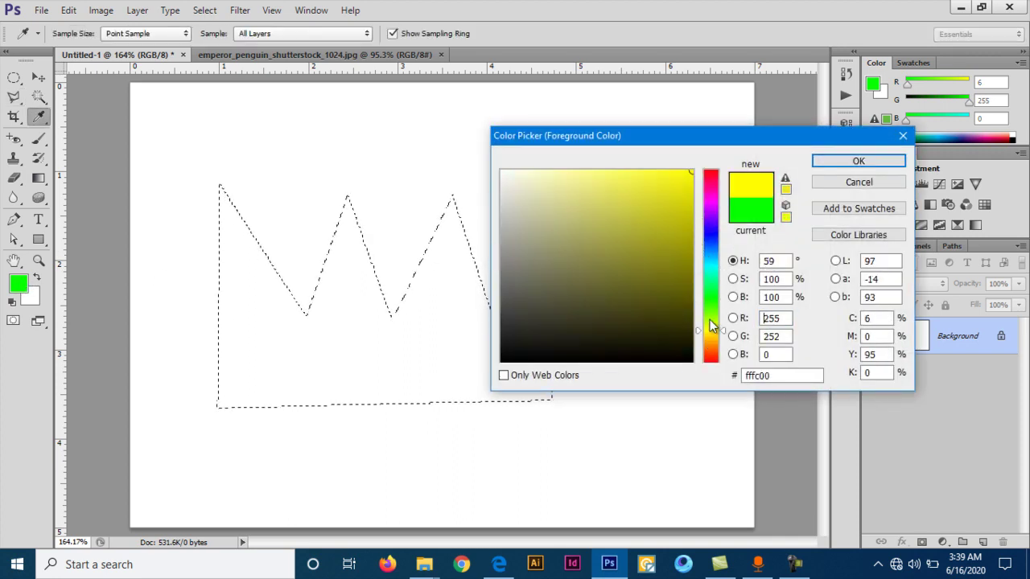
key(Return)
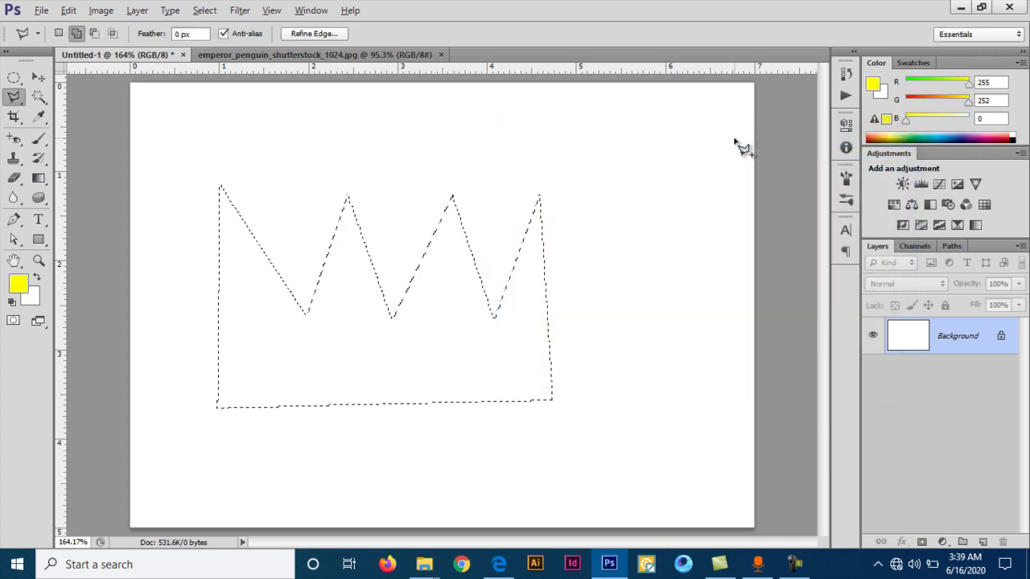
key(alt+BackSpace)
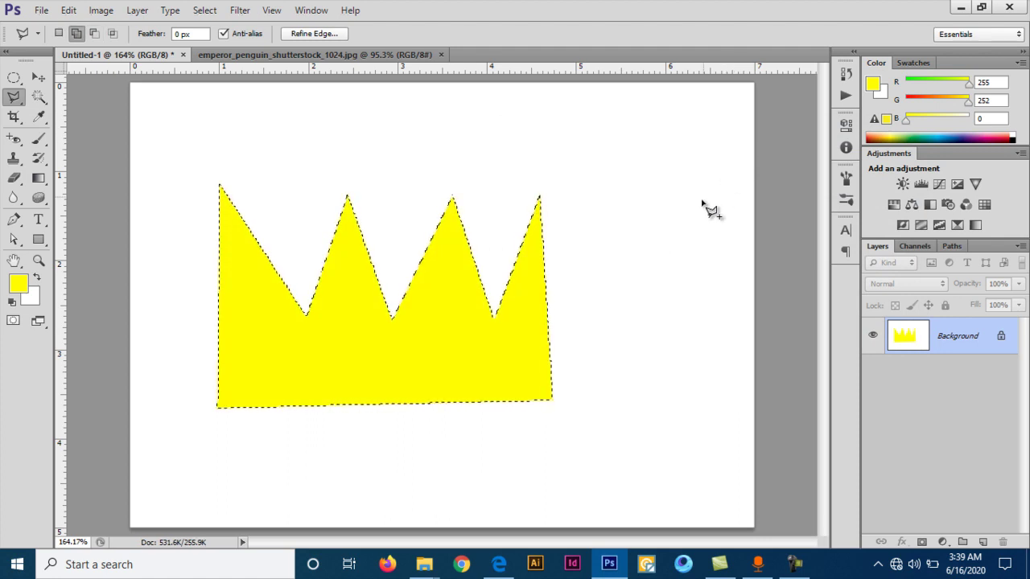
key(ctrl+d)
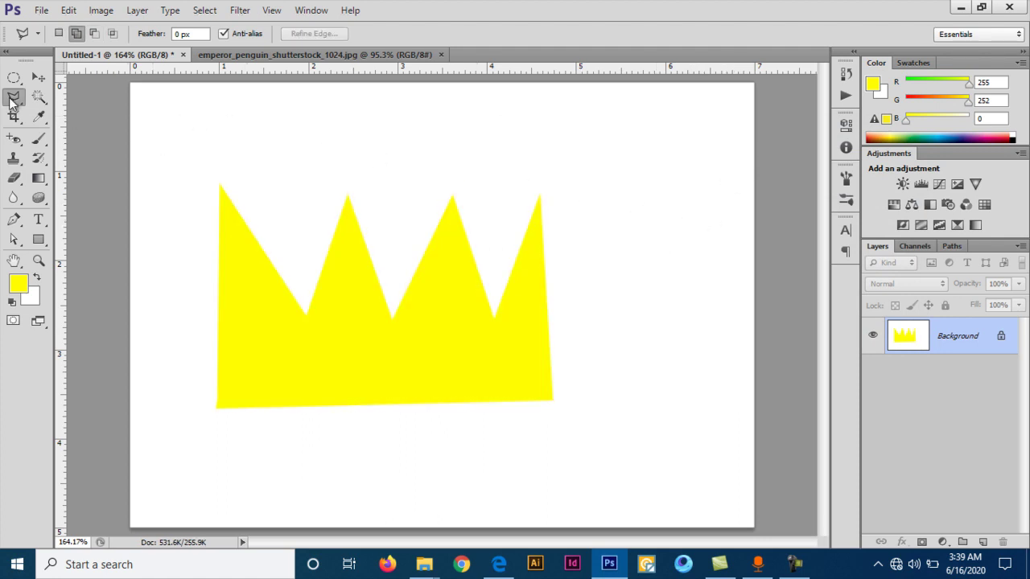
right_click(11, 100)
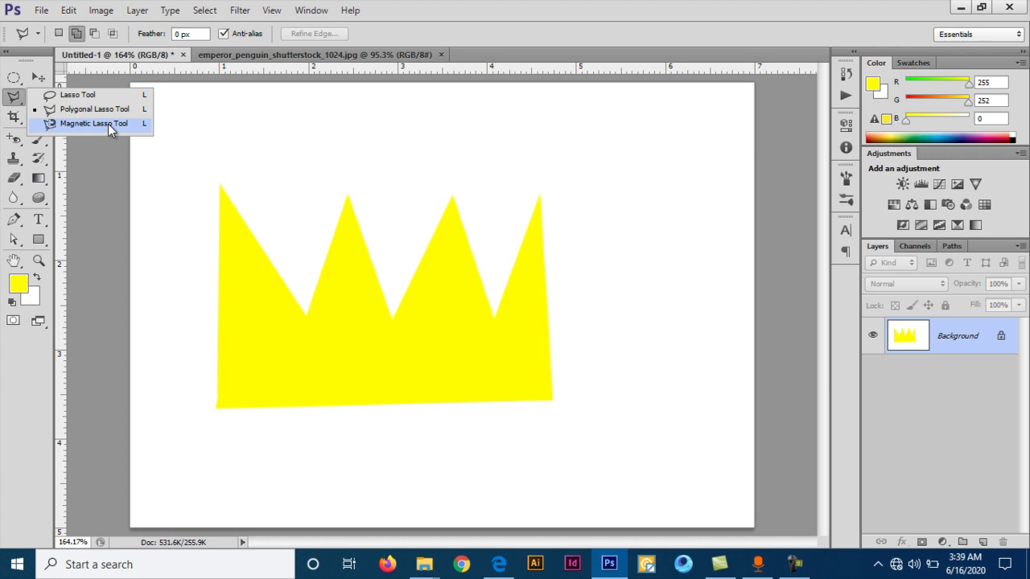
Choose the Magnetic Lasso Tool and drag the kingfisher photo from the desktop into Photoshop
click(108, 124)
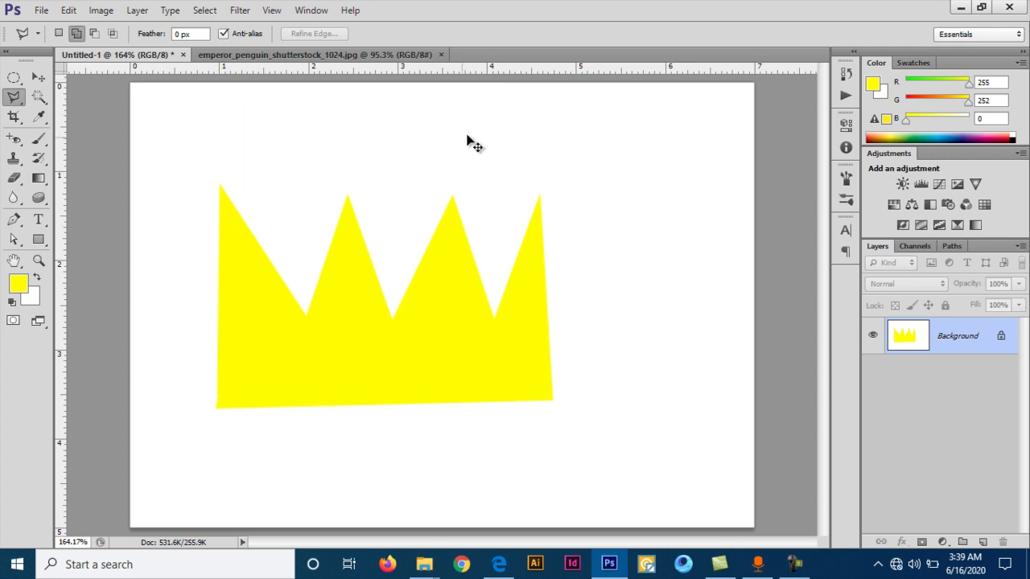
click(960, 6)
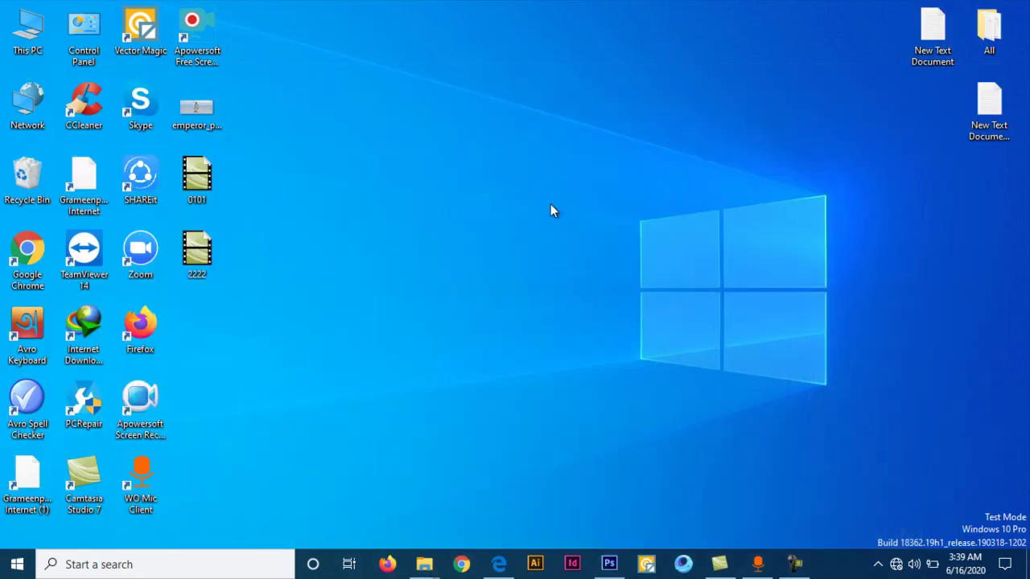
mouse_move(197, 480)
mouse_down()
mouse_move(610, 562)
mouse_move(585, 129)
mouse_up()
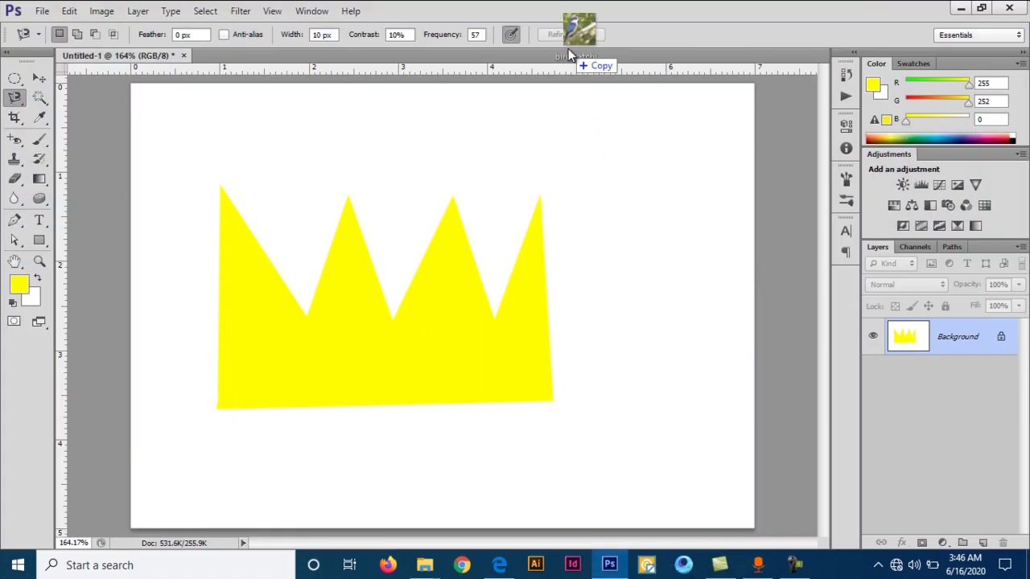
drag(577, 69, 568, 48)
Zoom in and trace the Magnetic Lasso along the kingfisher's breast, belly, feet and tail
scroll(360, 299, up, 3)
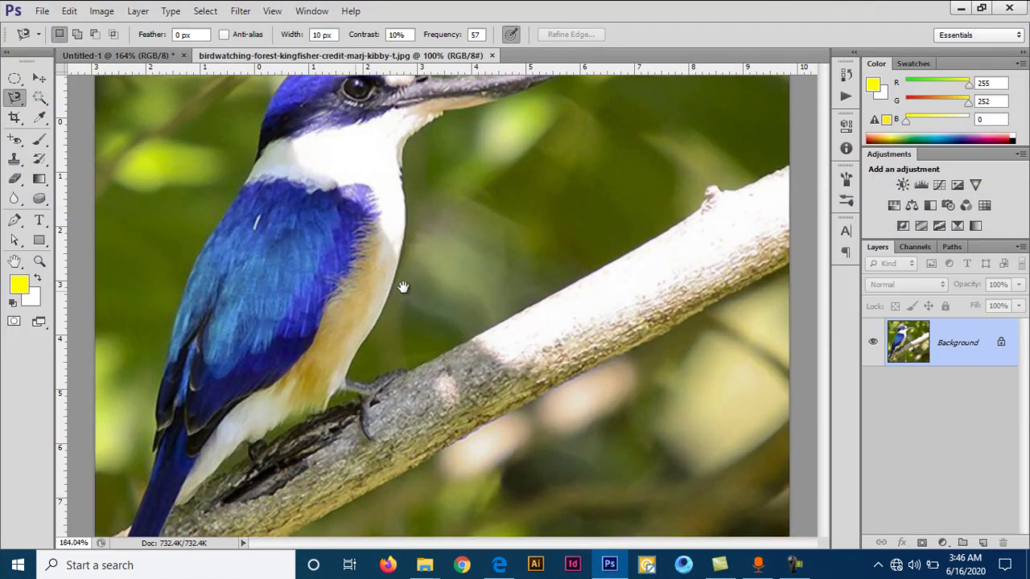
scroll(402, 287, up, 3)
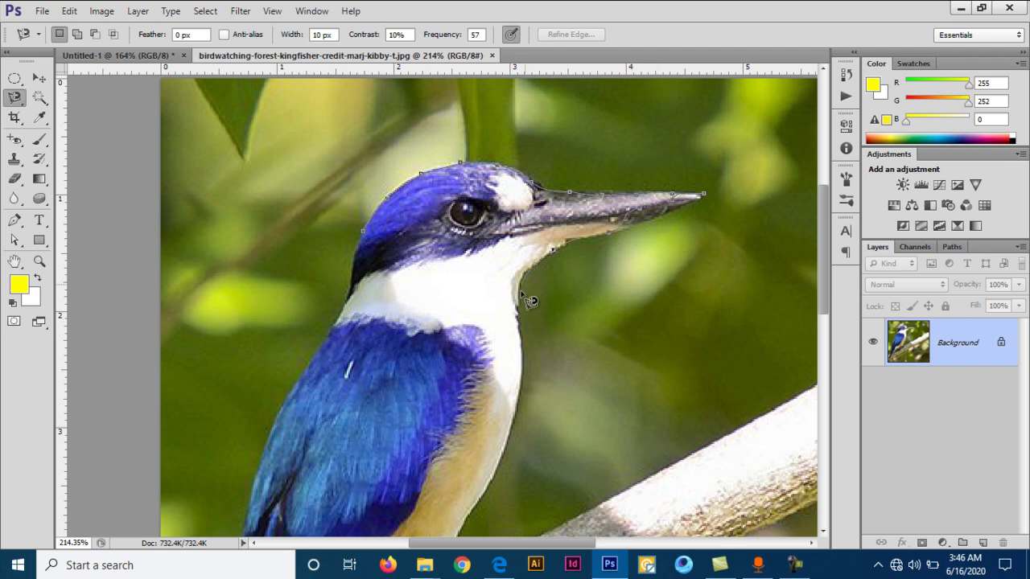
mouse_move(536, 379)
mouse_down()
mouse_move(531, 323)
mouse_move(553, 206)
mouse_up()
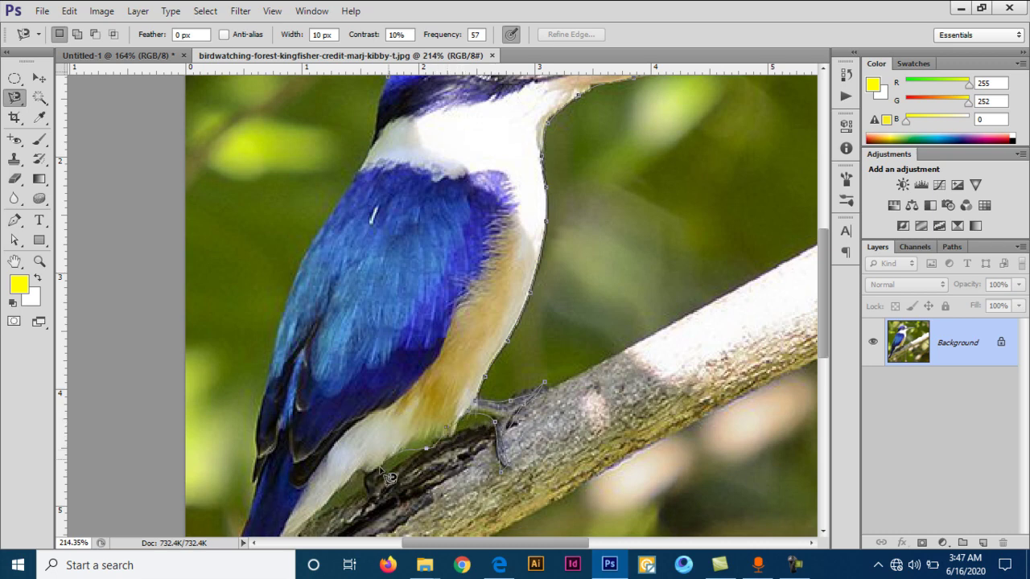
drag(366, 484, 455, 343)
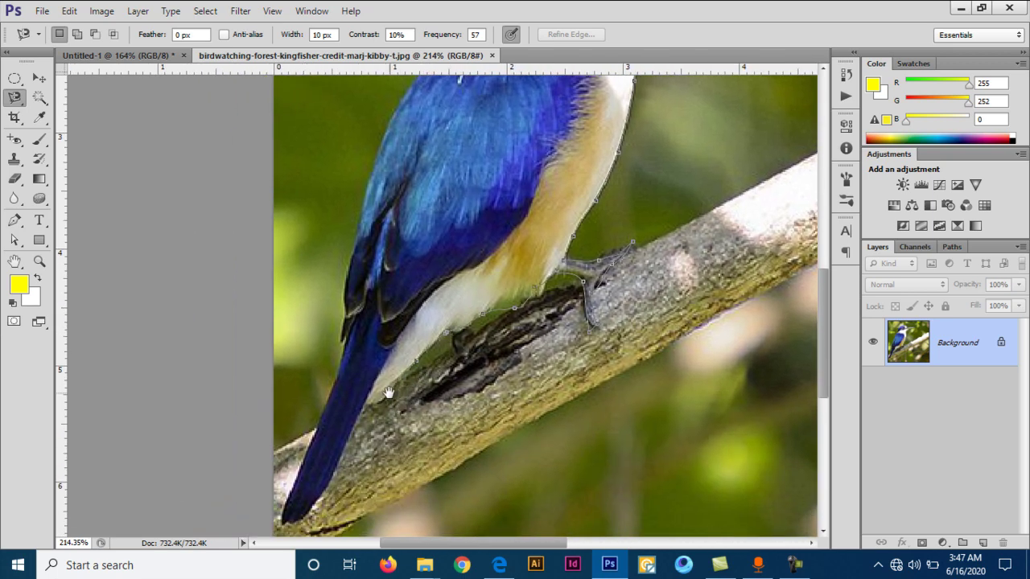
drag(388, 393, 486, 314)
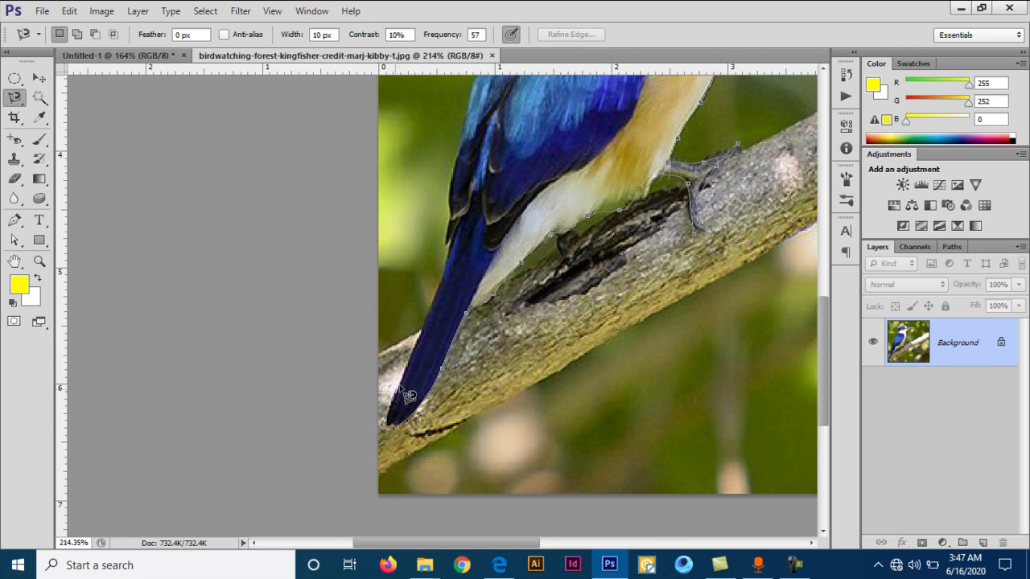
drag(452, 269, 435, 349)
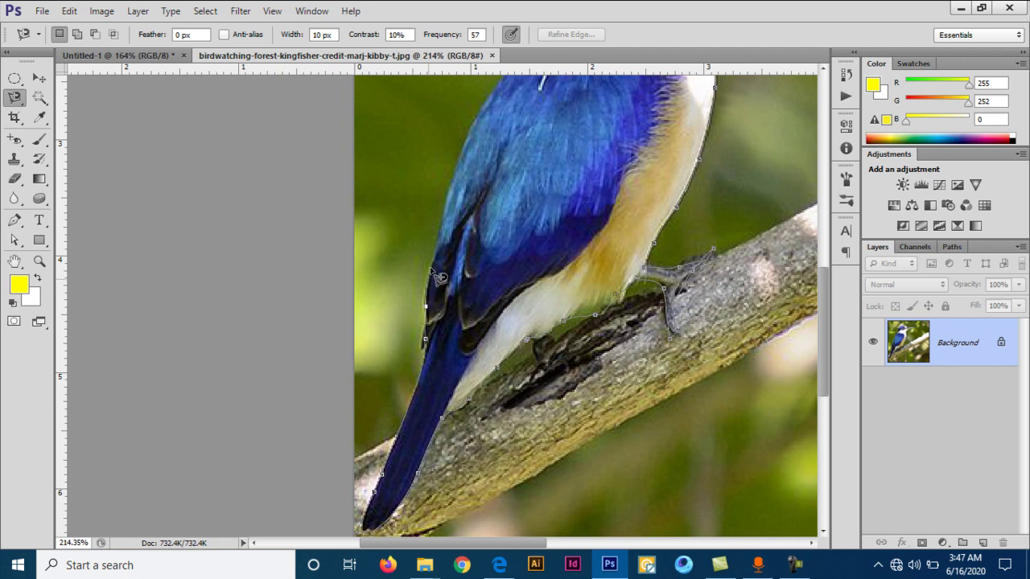
Continue along the back, neck and head, close the outline, and fit the photo on screen
drag(432, 265, 425, 404)
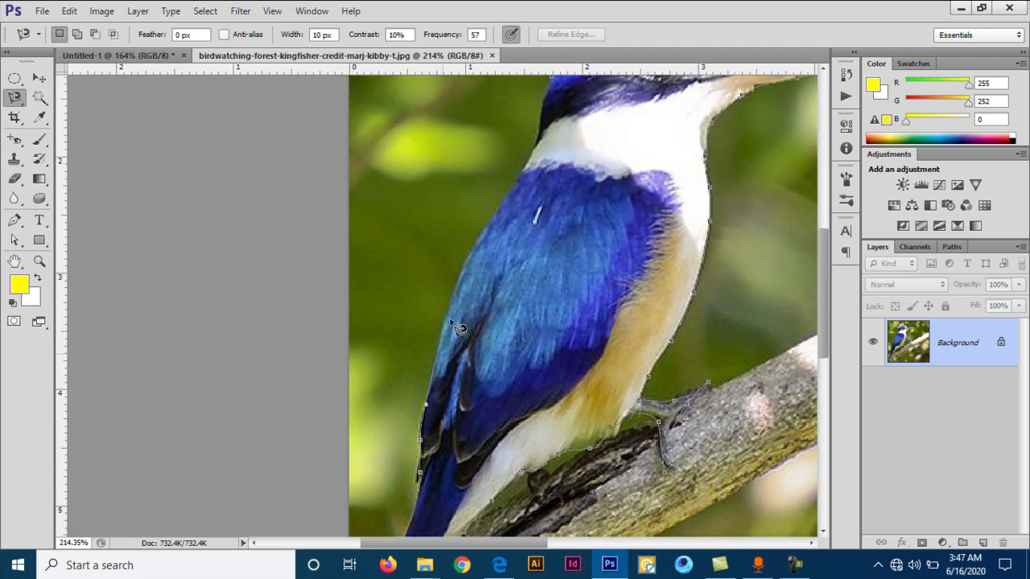
drag(455, 310, 453, 434)
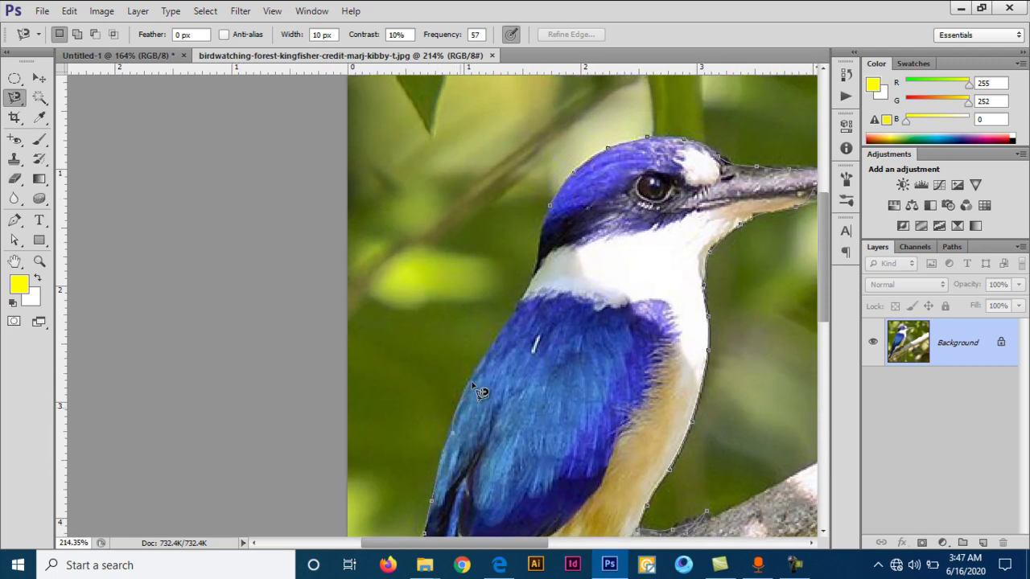
drag(494, 325, 475, 454)
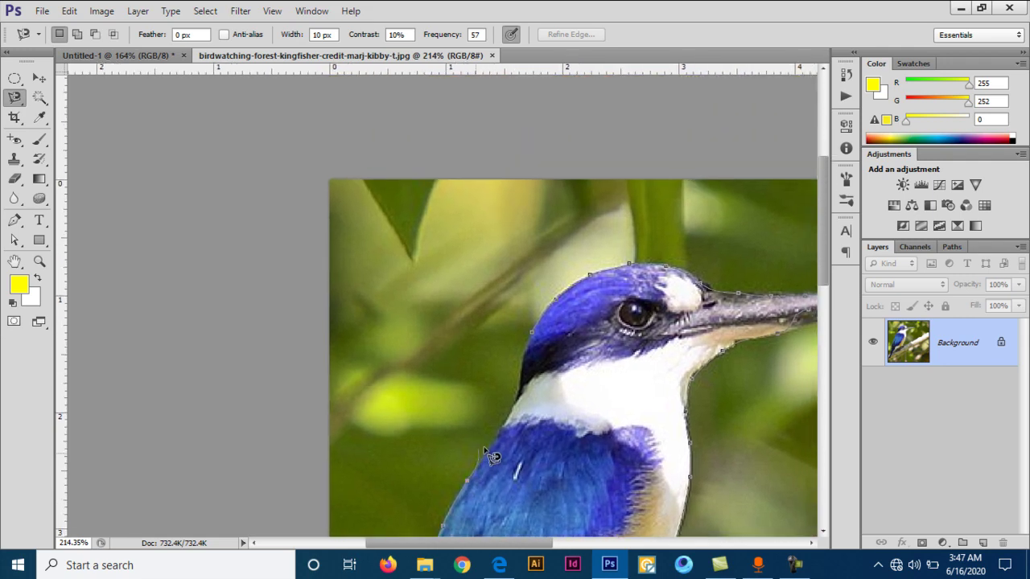
click(531, 332)
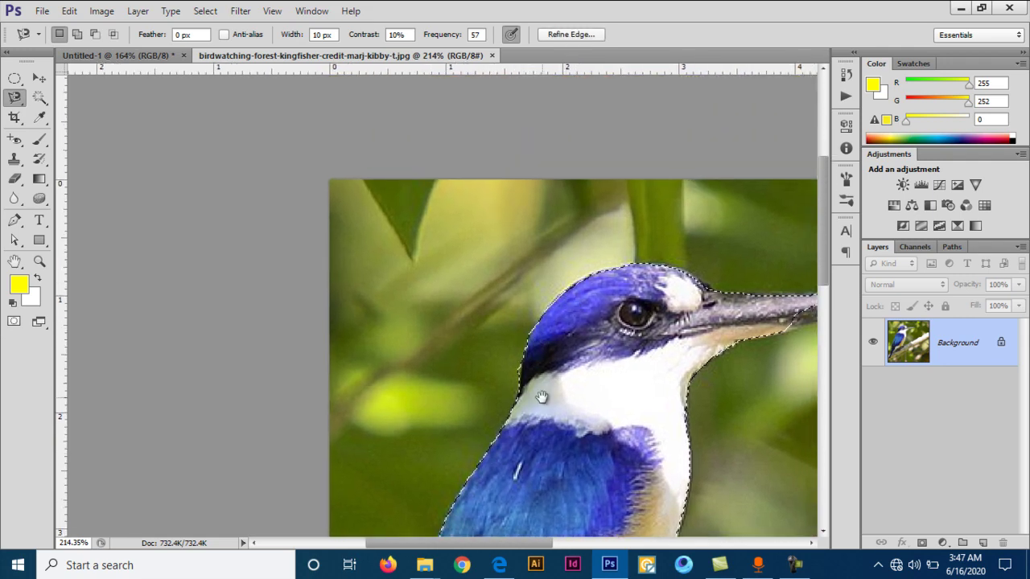
drag(536, 397, 541, 211)
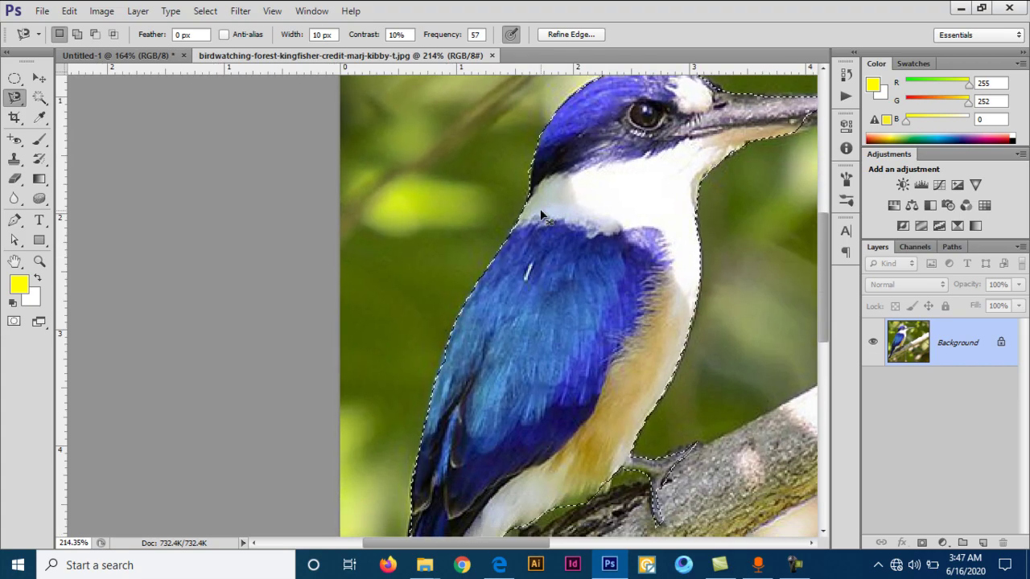
key(ctrl+0)
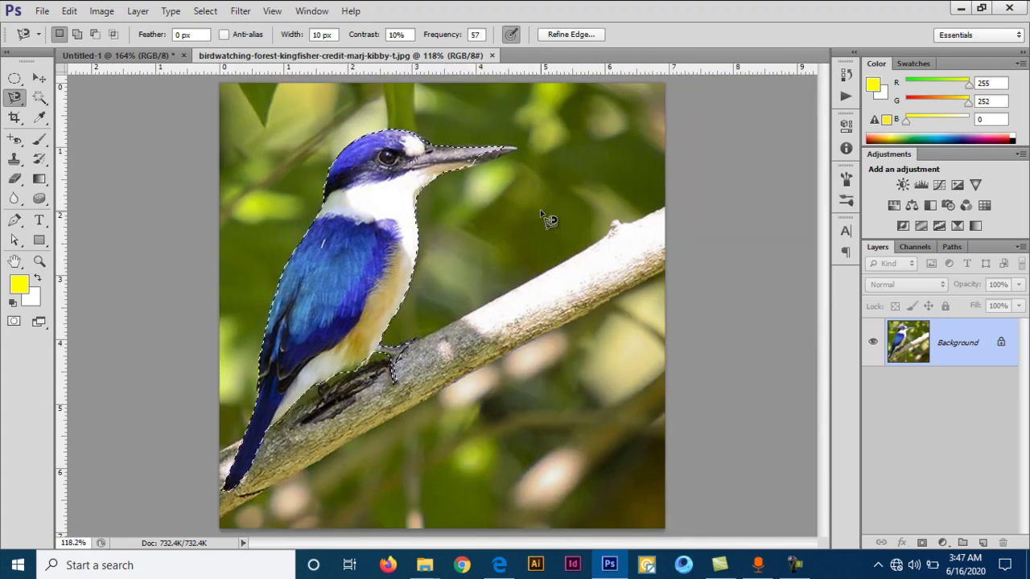